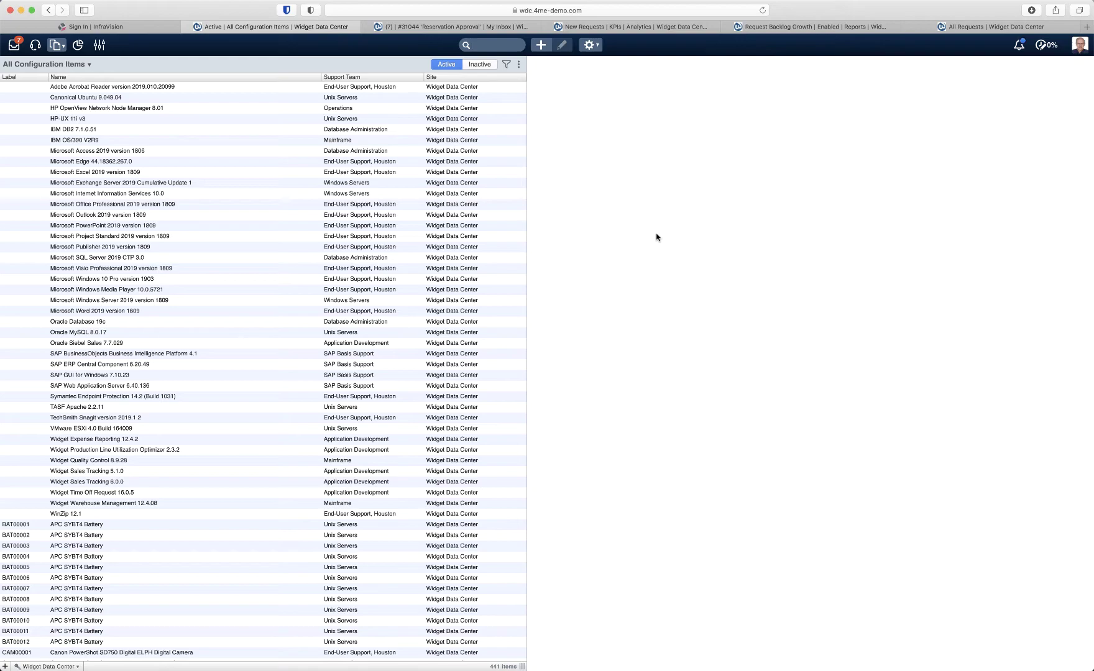
Search the configuration items for "laptop"
click(504, 45)
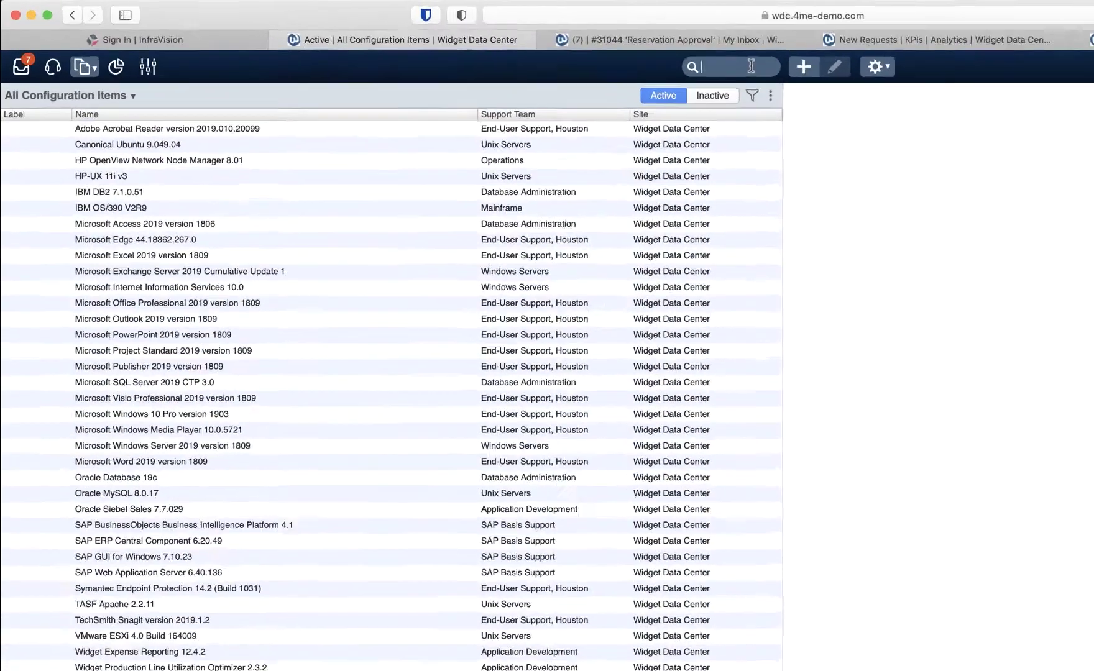
text(laptop)
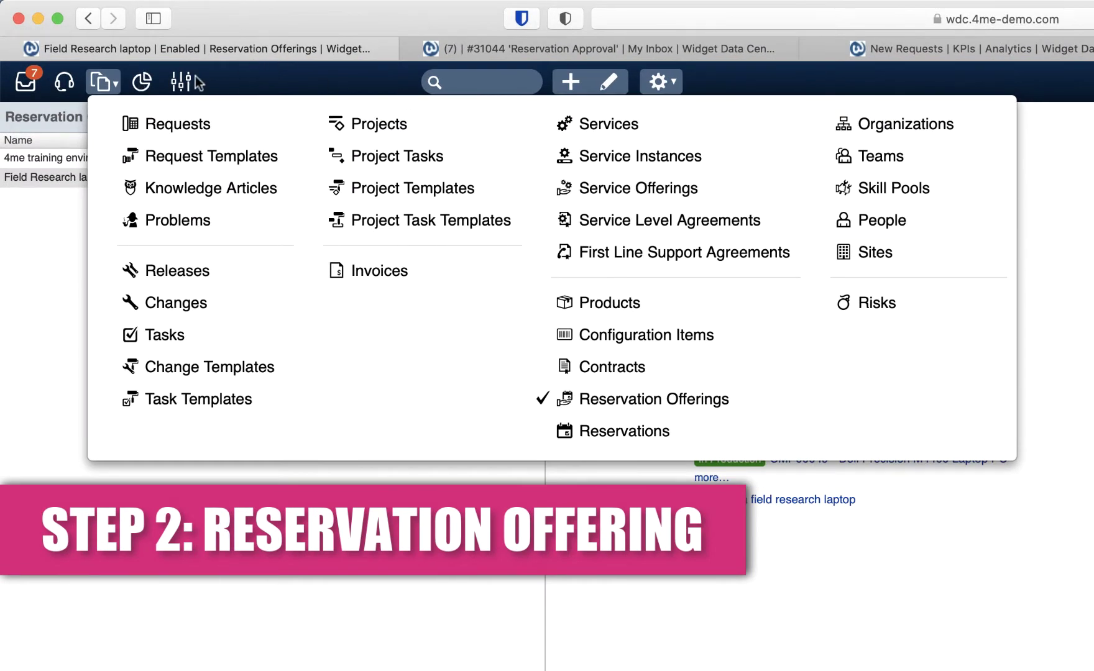
Open the Field Research laptop reservation offering for editing
click(598, 404)
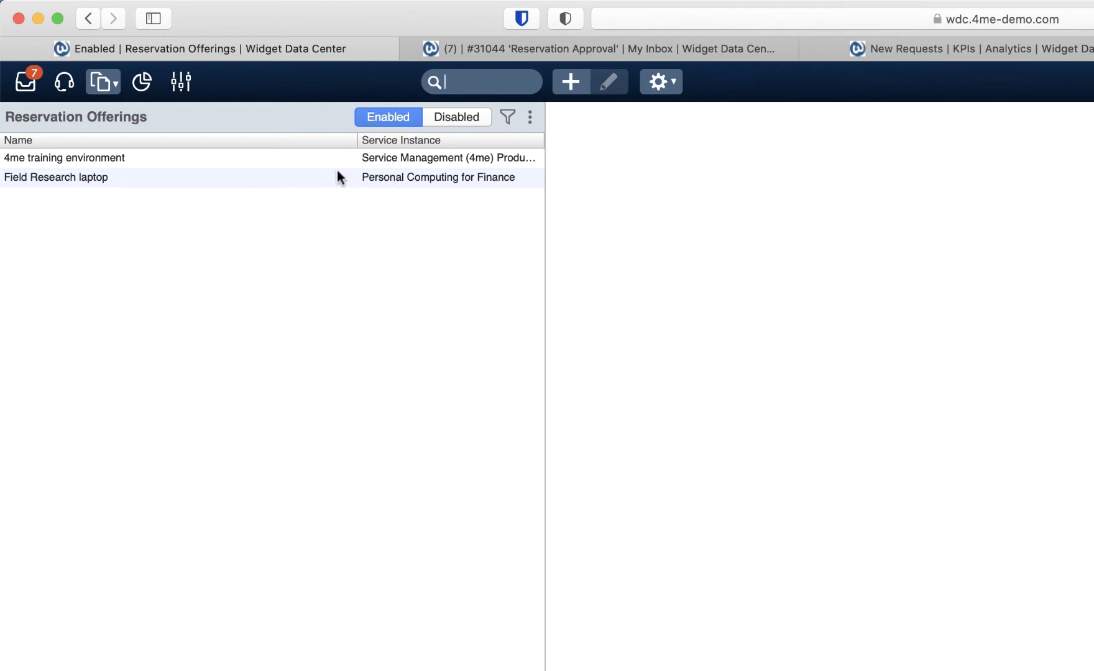
click(324, 180)
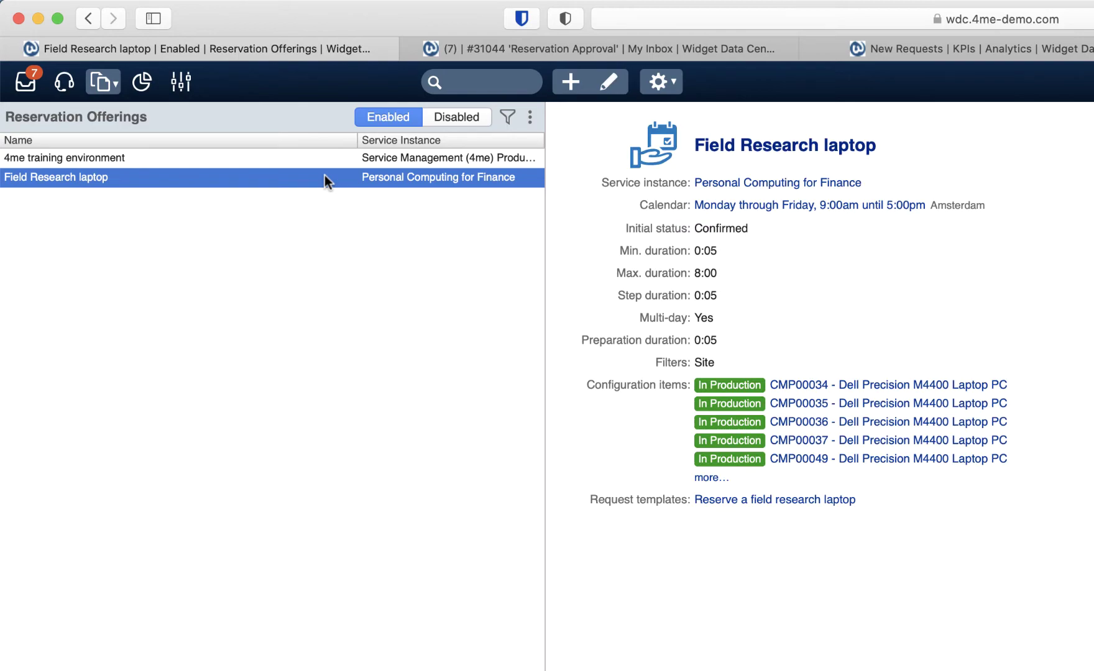
click(606, 84)
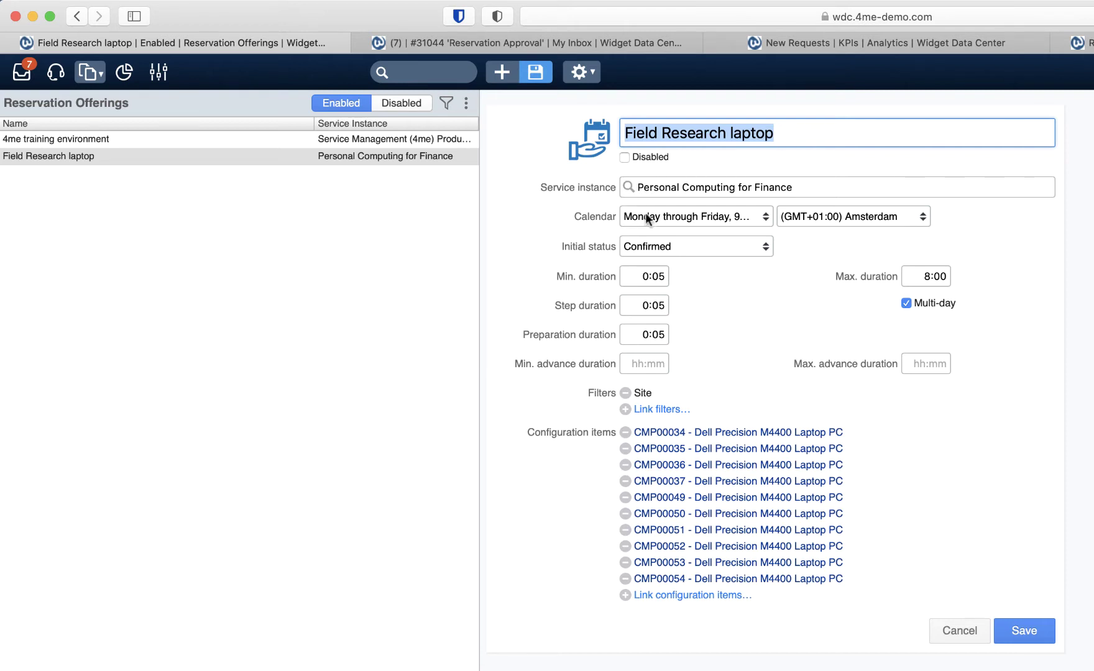
Examine the available calendar and initial status choices of the reservation offering without changing them
click(765, 217)
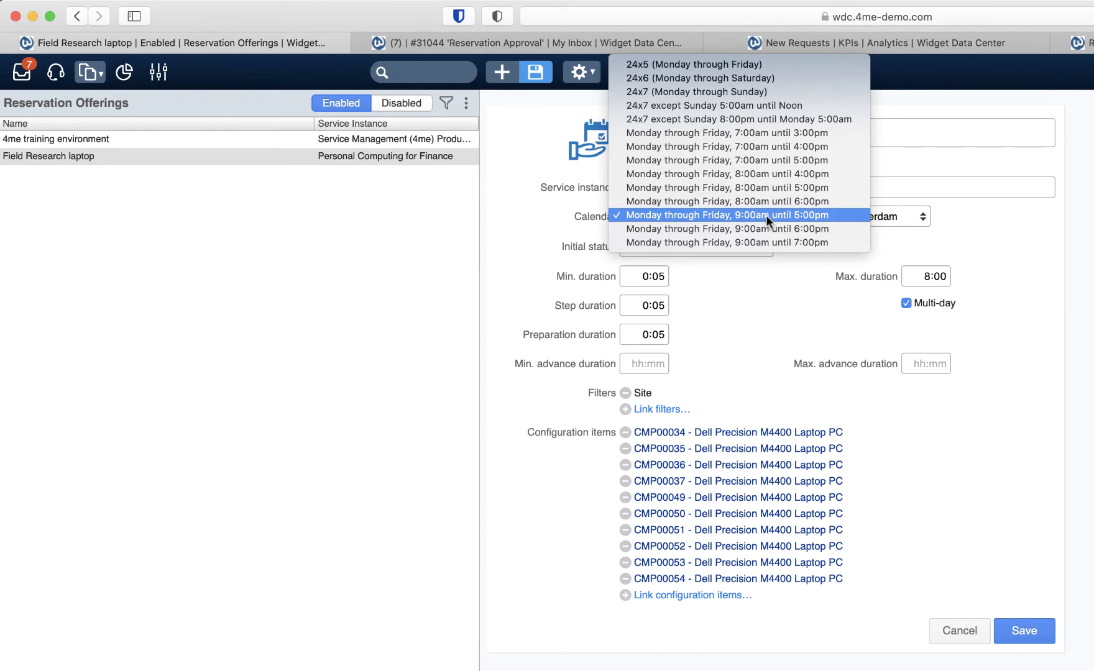
click(824, 228)
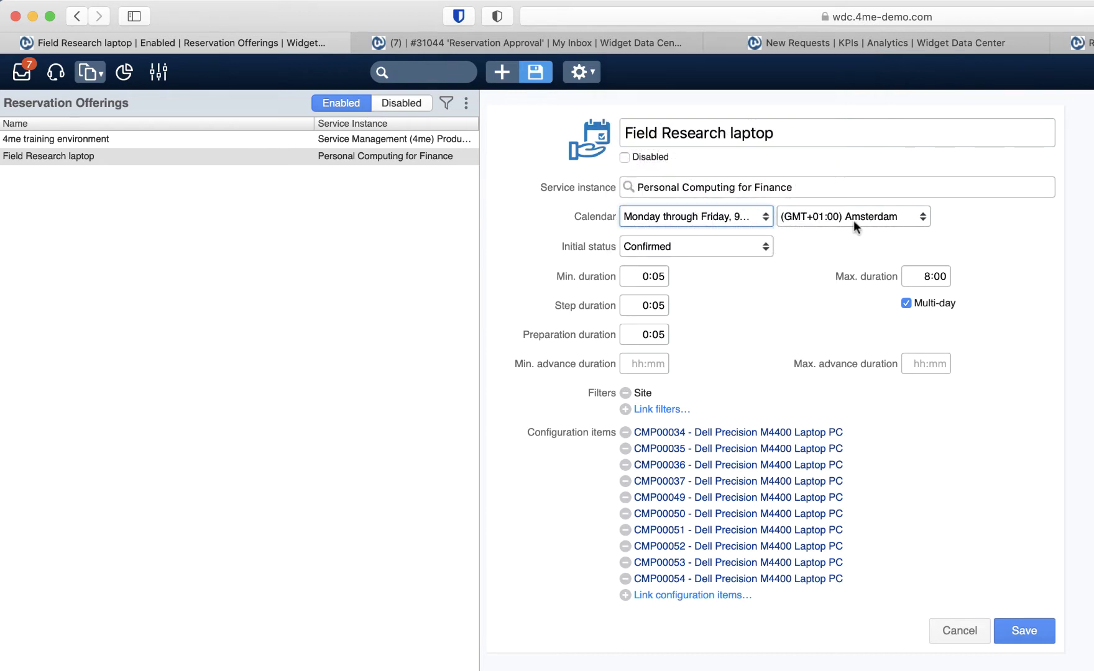
click(679, 246)
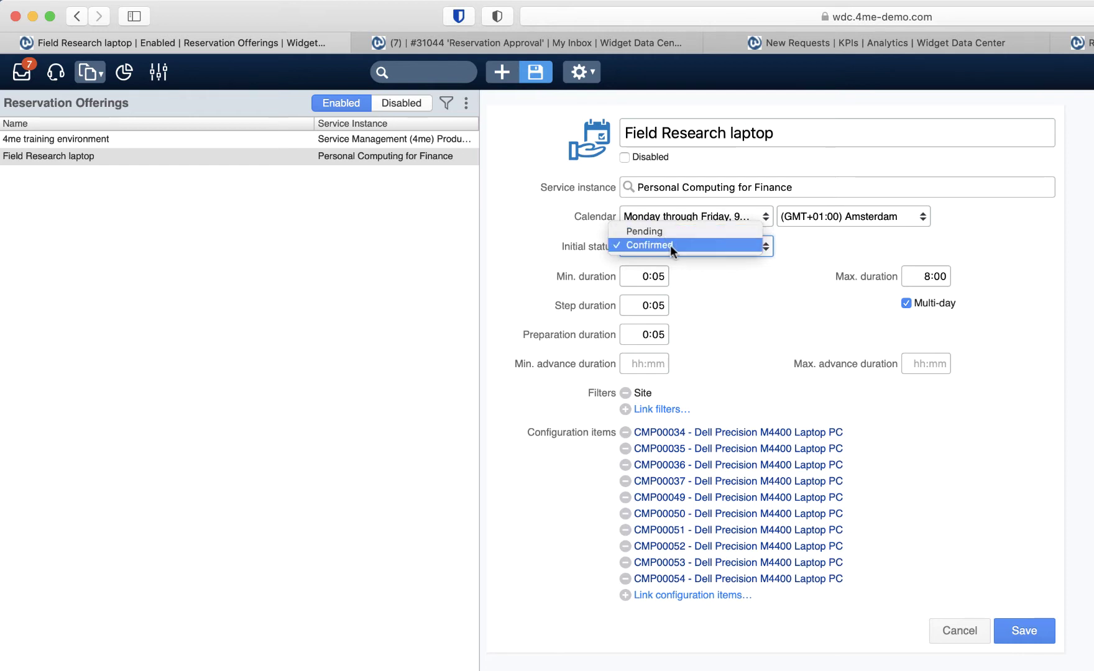
click(833, 254)
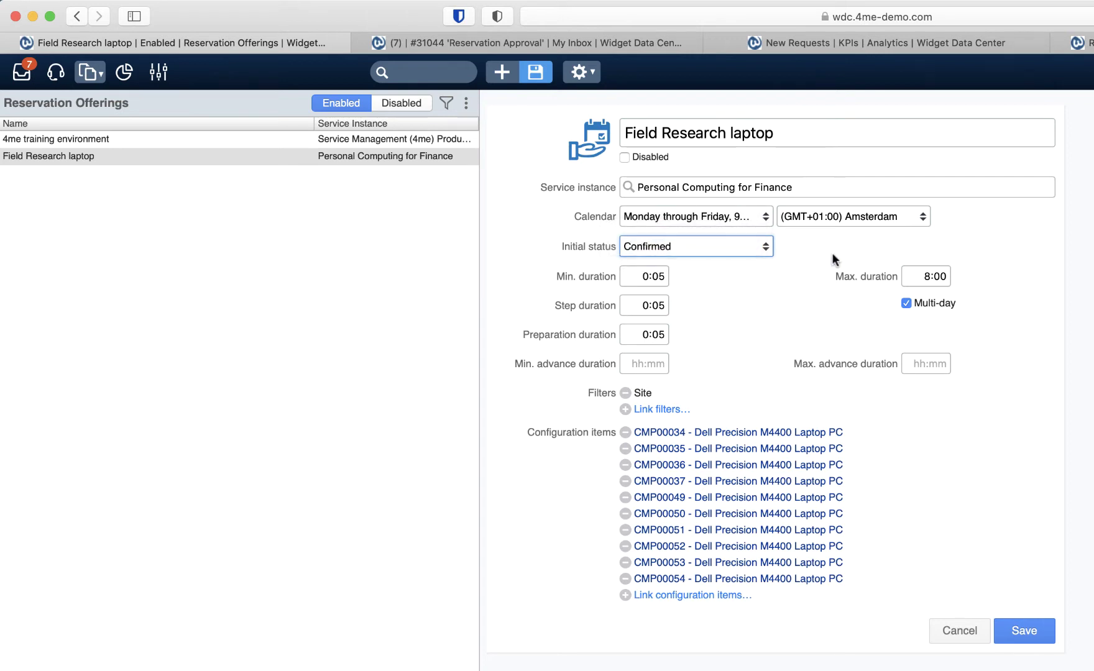
Set both the minimum duration and the step duration of the reservation offering to 1:00
click(651, 277)
key(BackSpace)
text(1)
key(Tab)
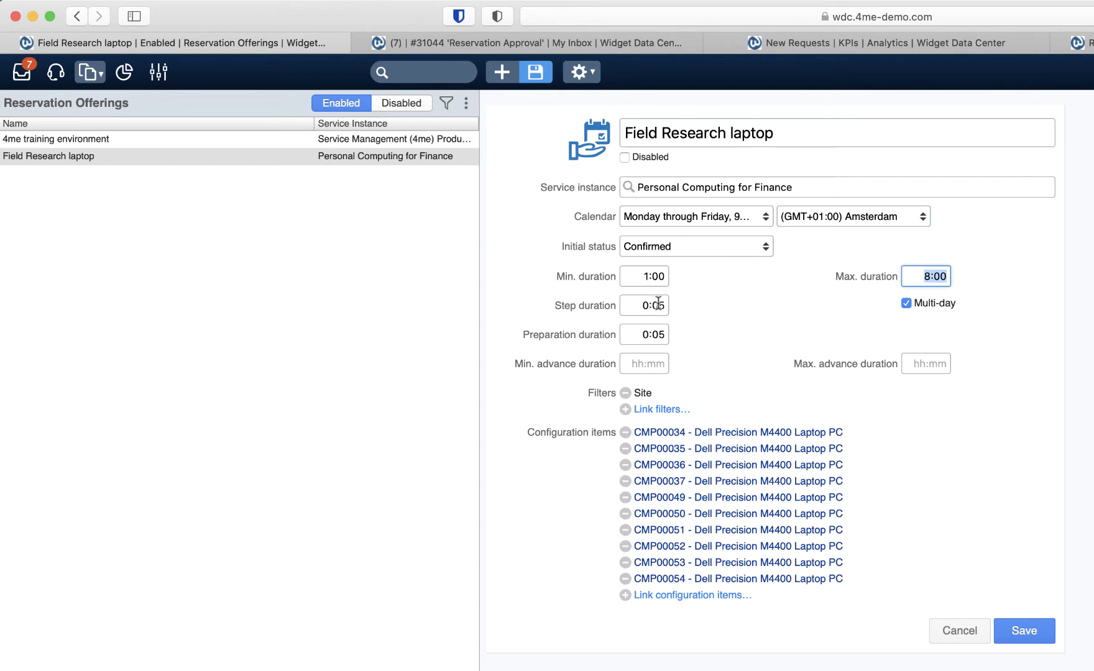
click(637, 307)
text(1:00)
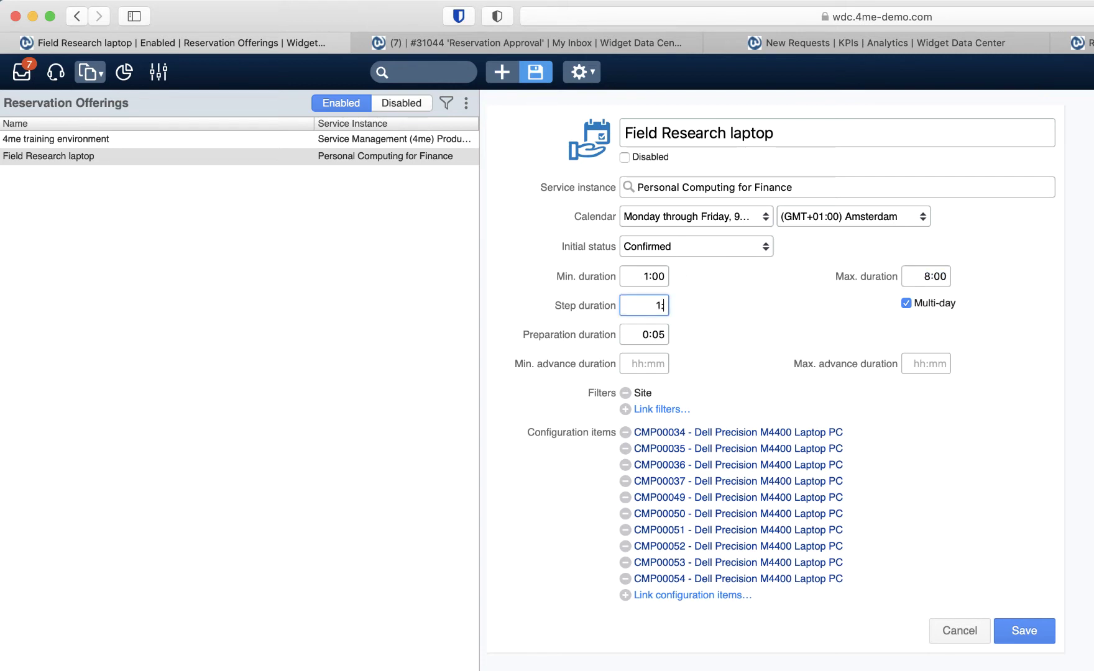
click(815, 325)
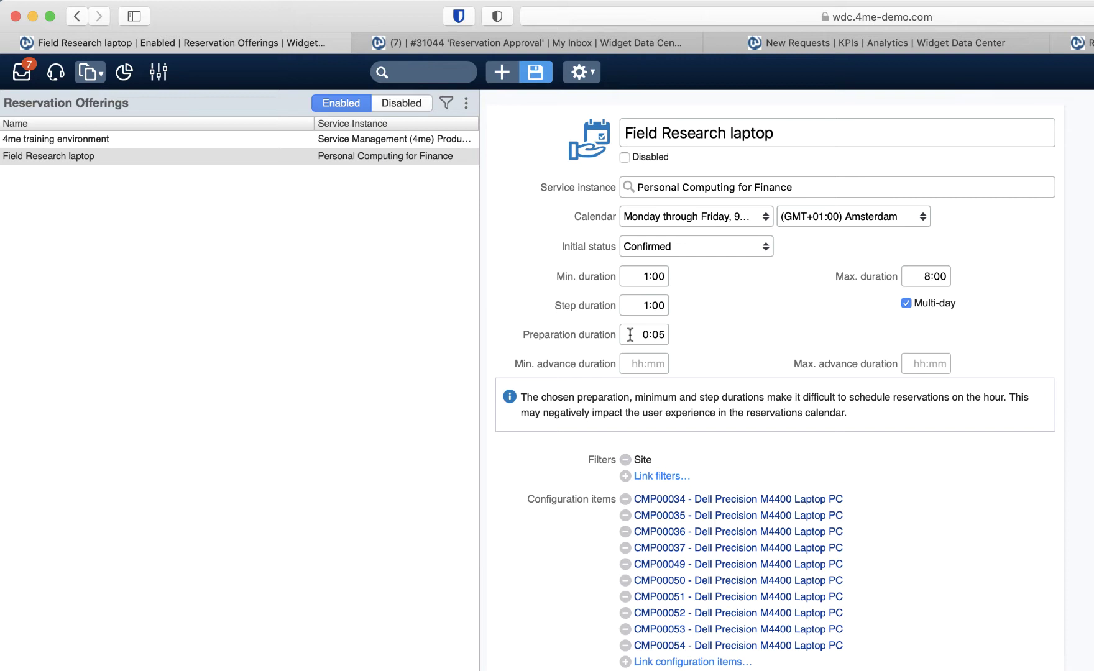
Set the preparation duration and the minimum advance duration to 1:00, leaving the maximum advance duration empty
click(630, 335)
text(1:00)
click(764, 316)
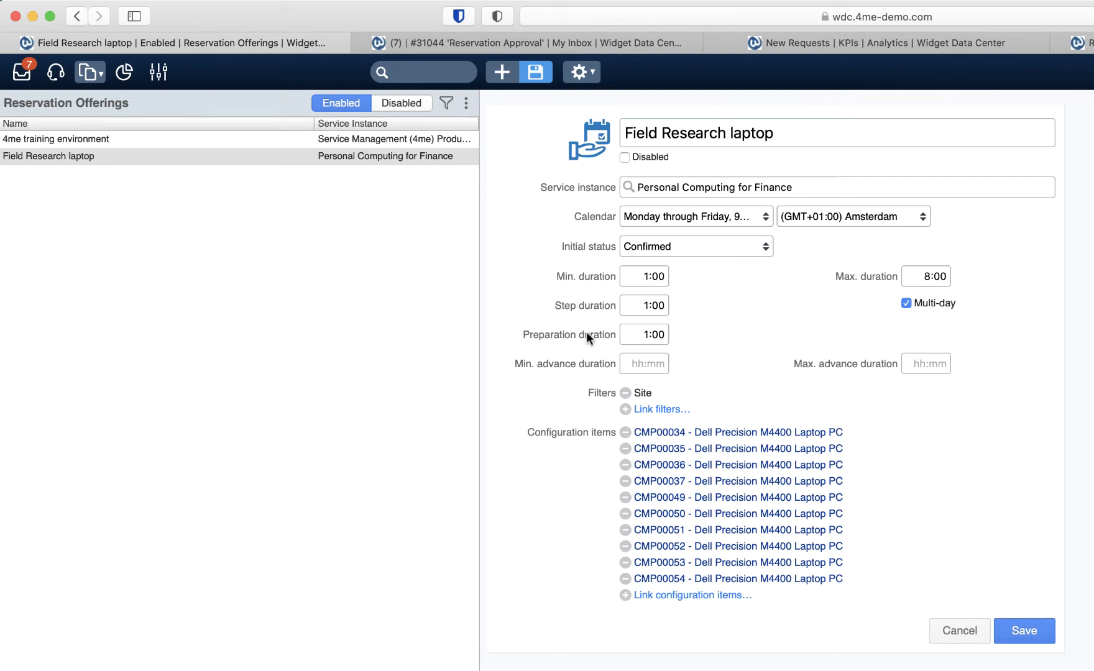
click(638, 365)
text(1:00)
click(919, 367)
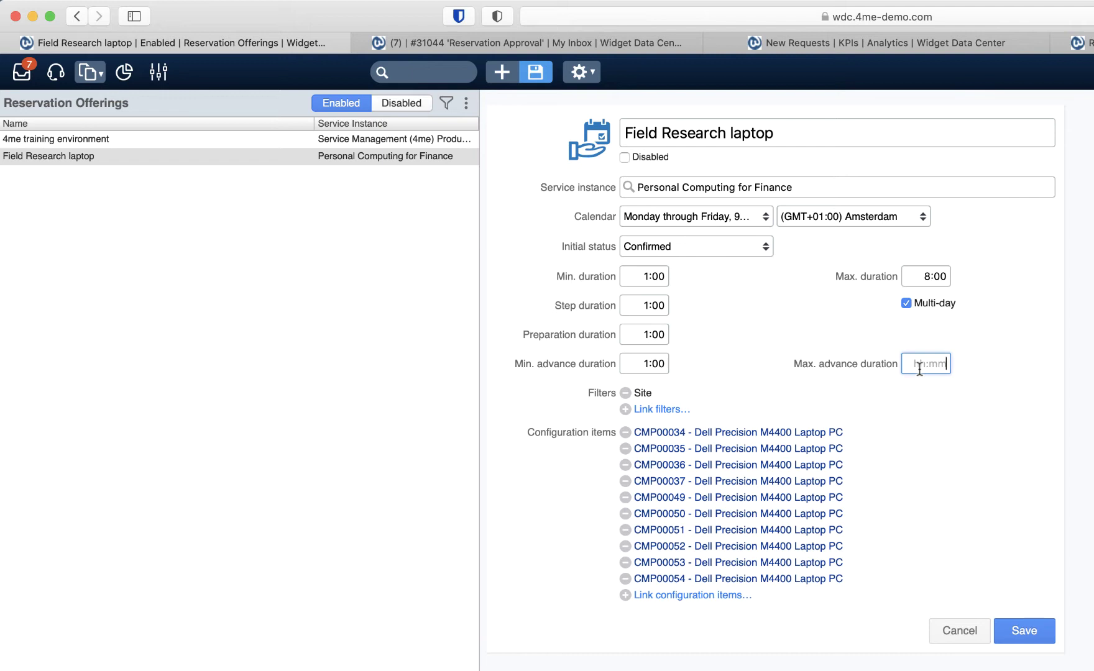
key(Tab)
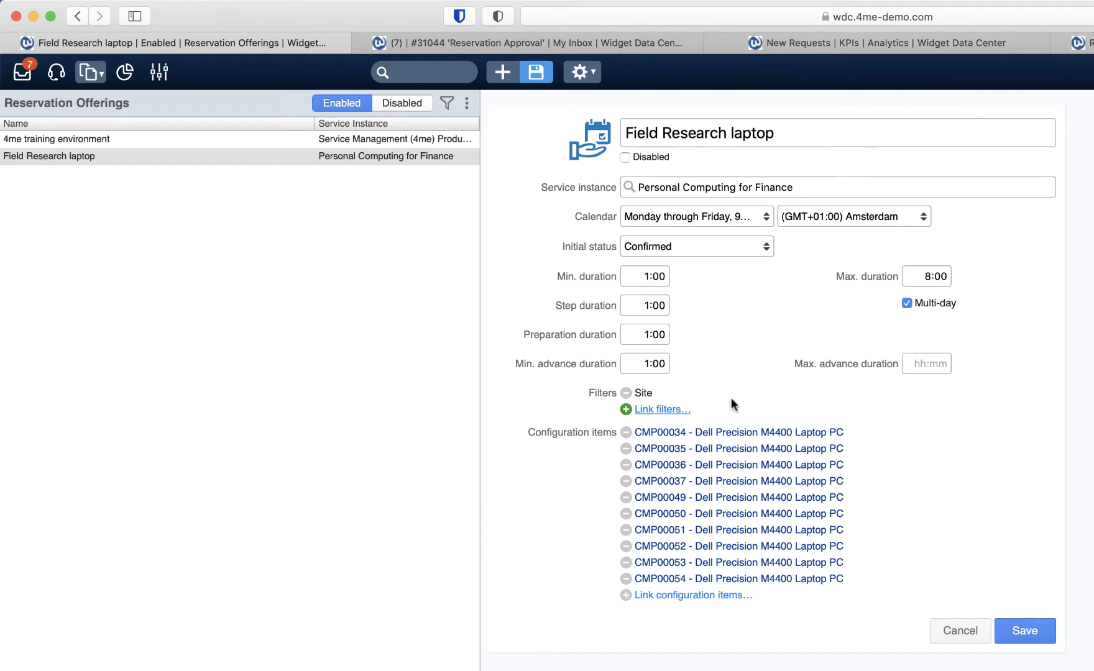
Look through the filters that can be linked to the reservation offering, without linking any
click(678, 410)
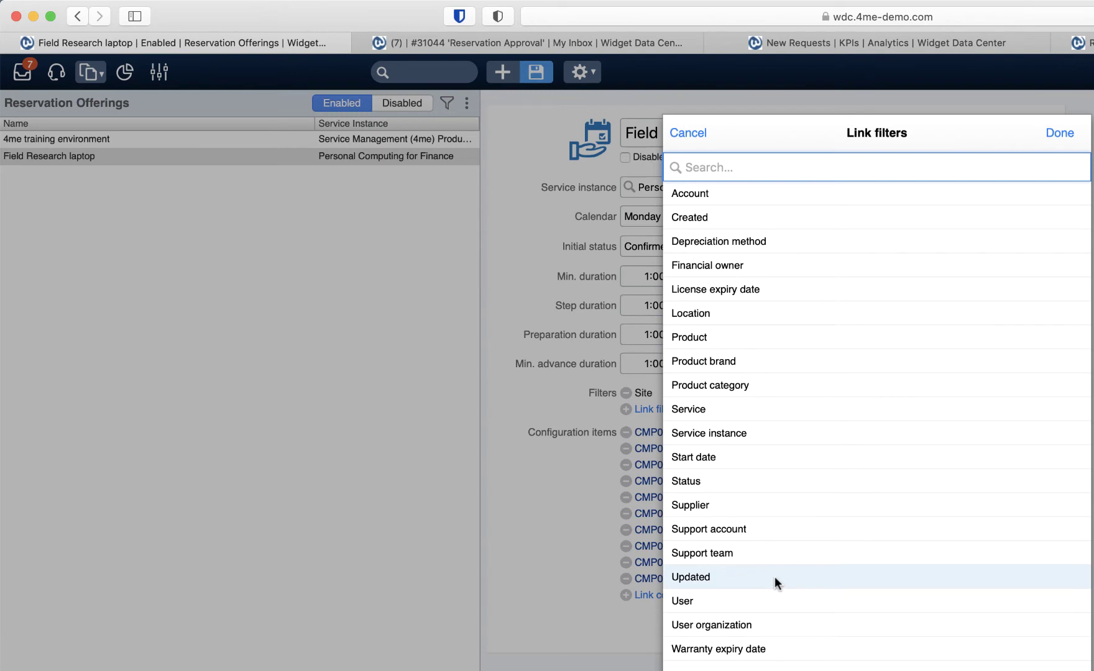
click(568, 522)
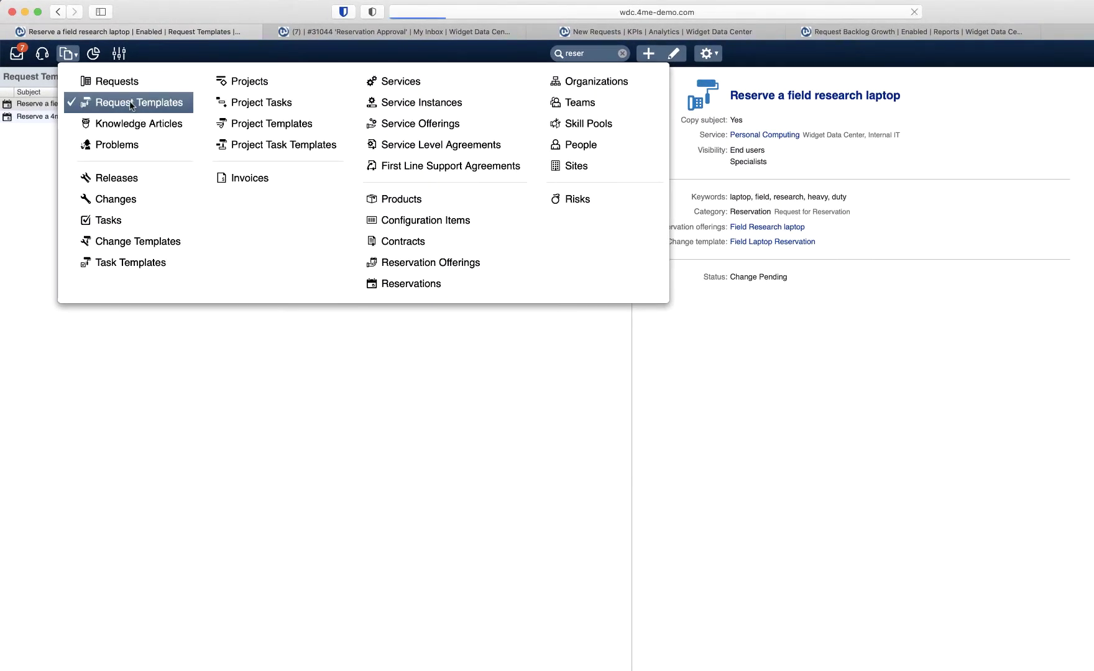
Find the request templates matching "reser" and open "Reserve a field research laptop" for editing
click(131, 104)
text(reser)
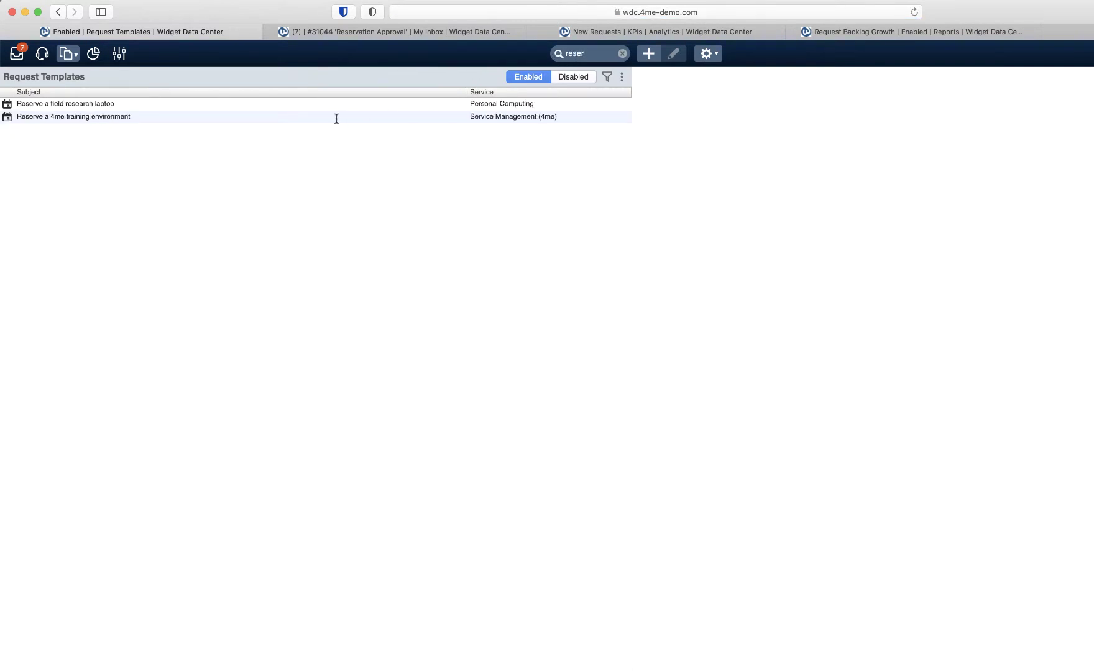
click(188, 118)
click(114, 104)
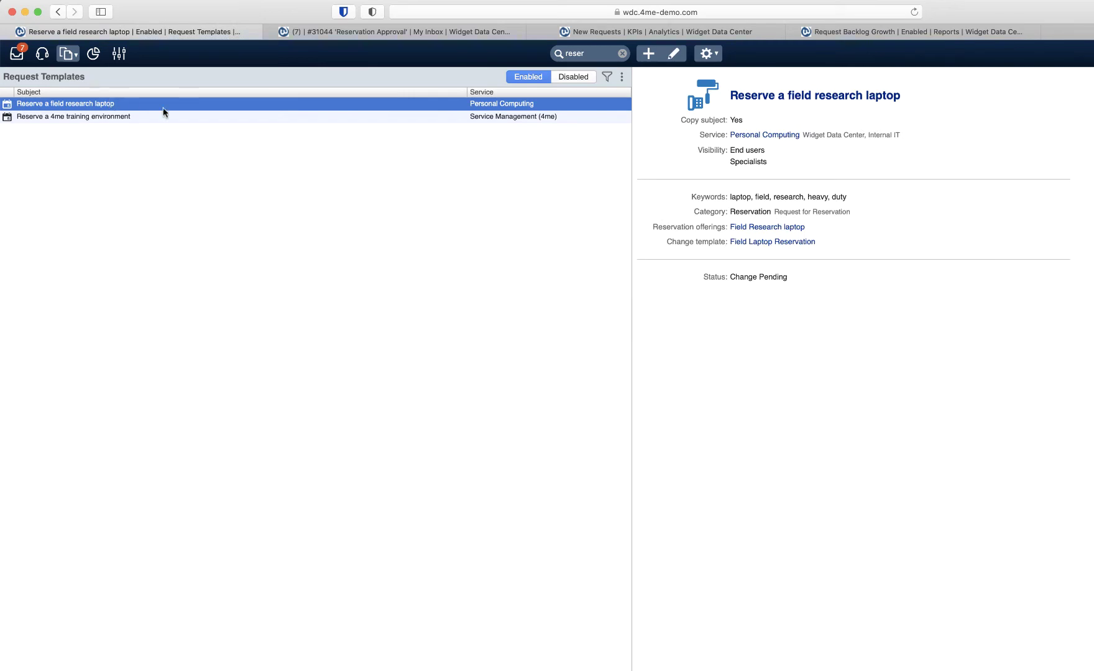
click(673, 53)
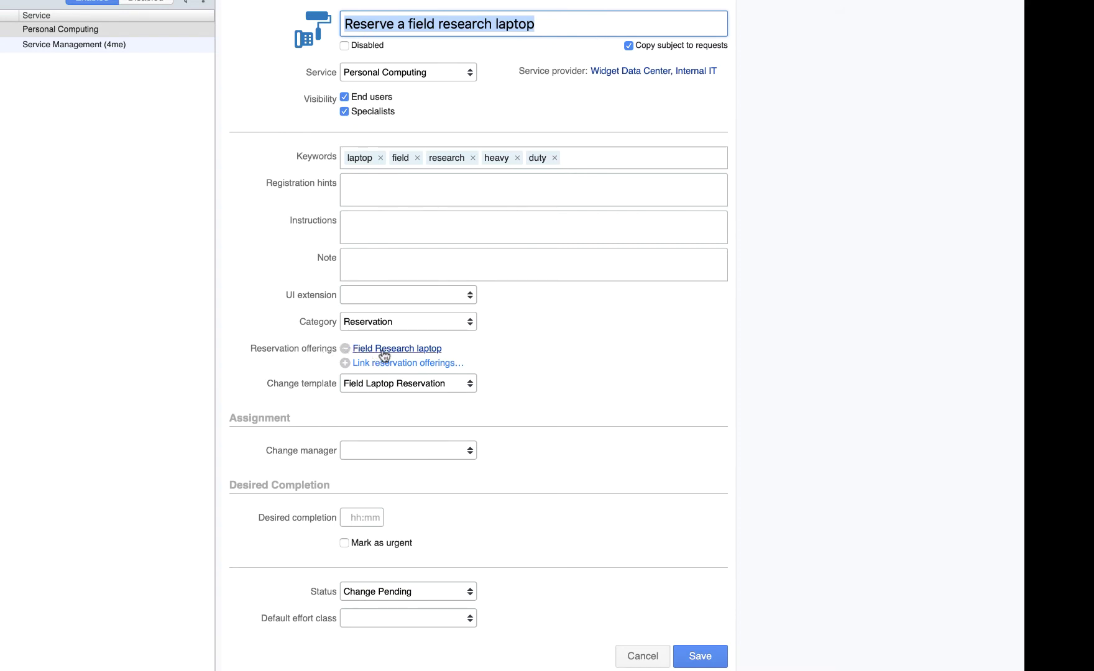
Examine the category and change template choices of the request template, keeping Reservation and Field Laptop Reservation
click(404, 322)
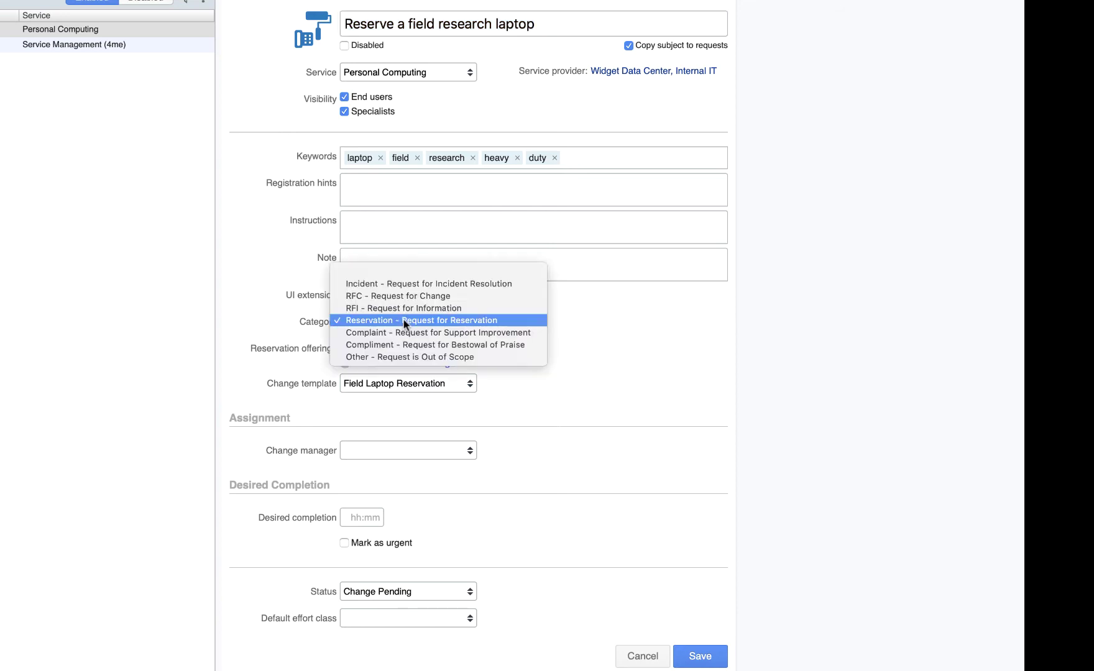
click(403, 320)
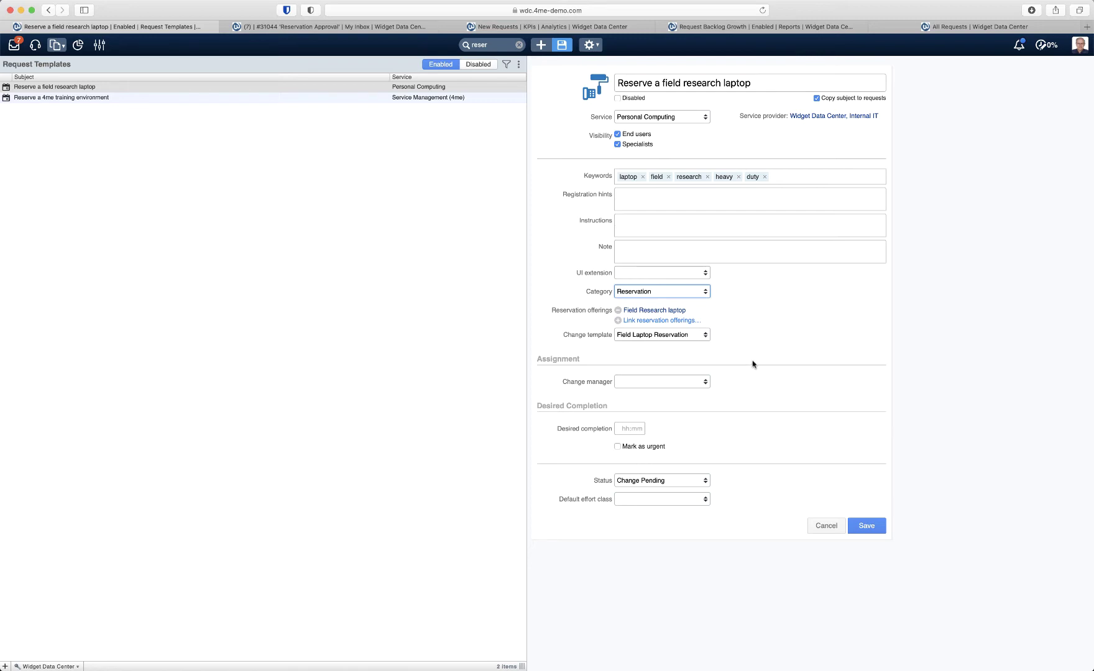
click(689, 340)
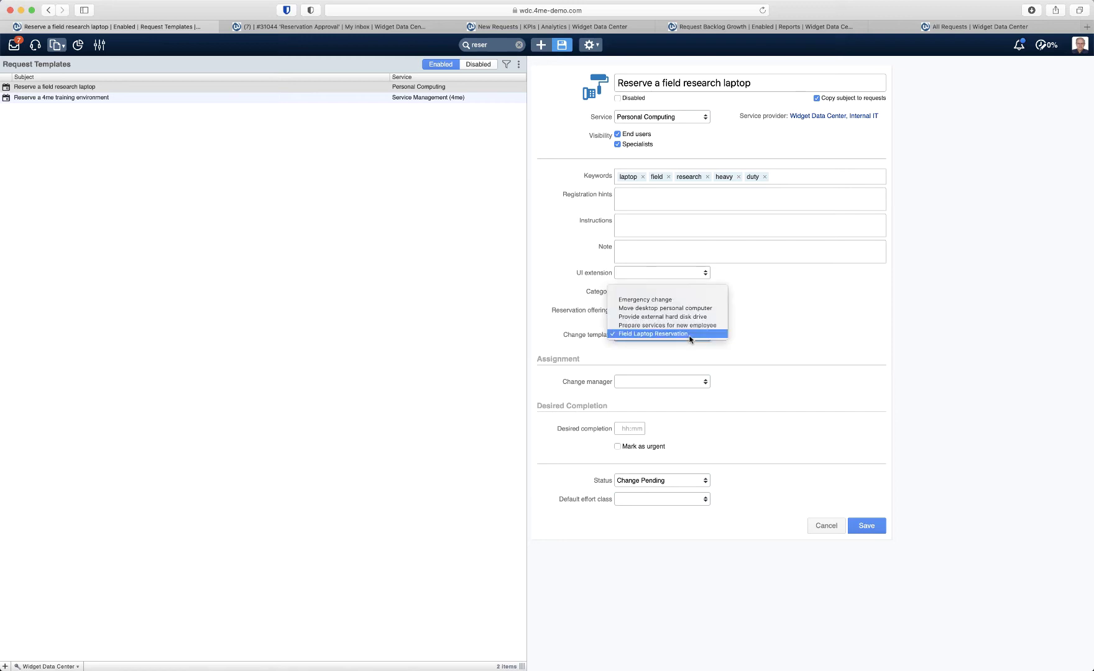
click(676, 293)
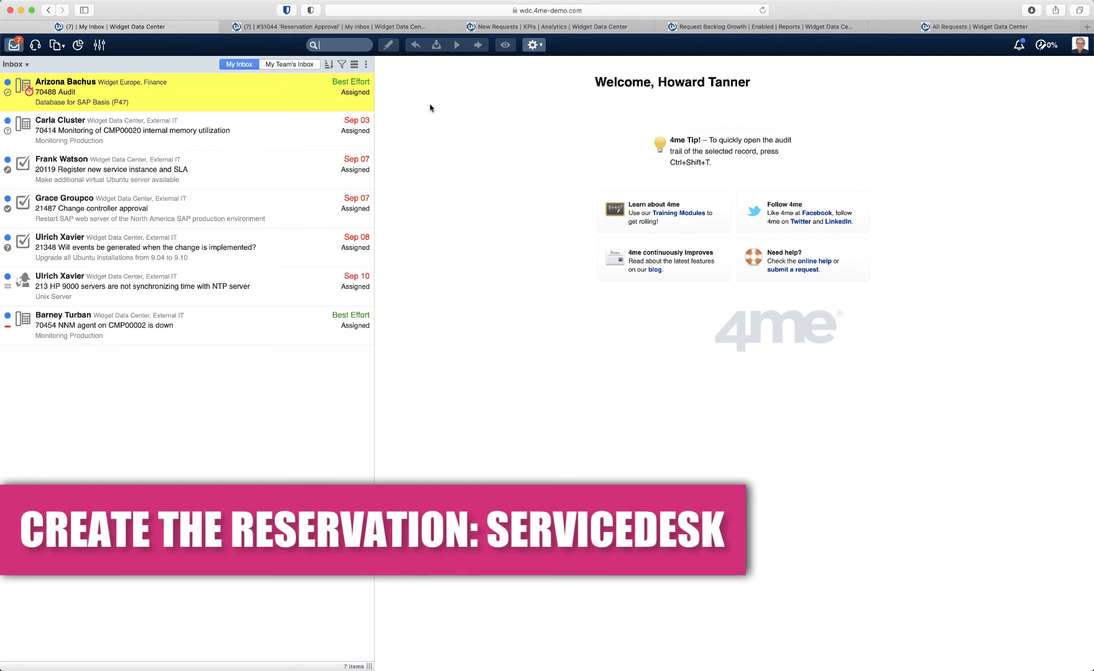
In the service desk, select the requester and choose the "Reserve a field research laptop" request of the Personal Computing service
click(36, 45)
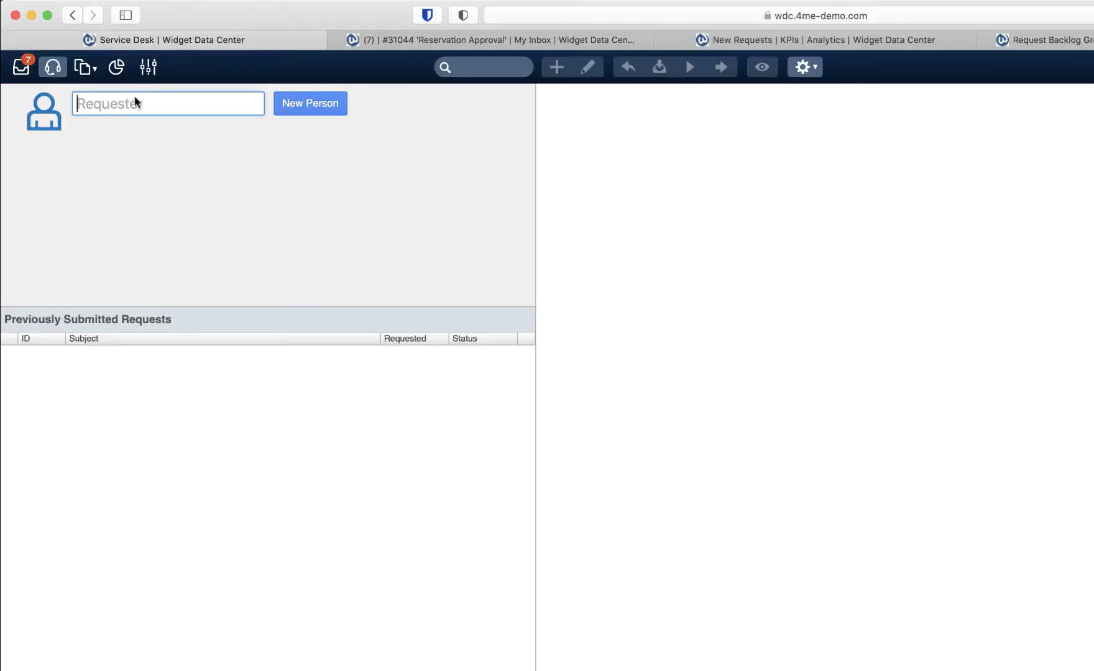
text(matt)
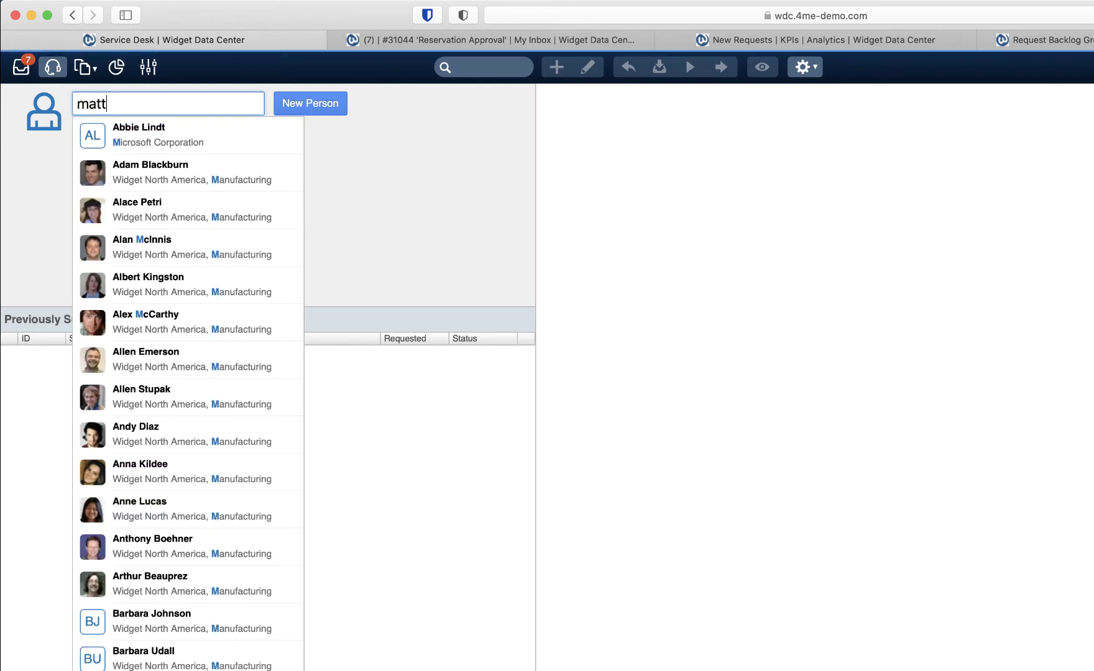
click(121, 171)
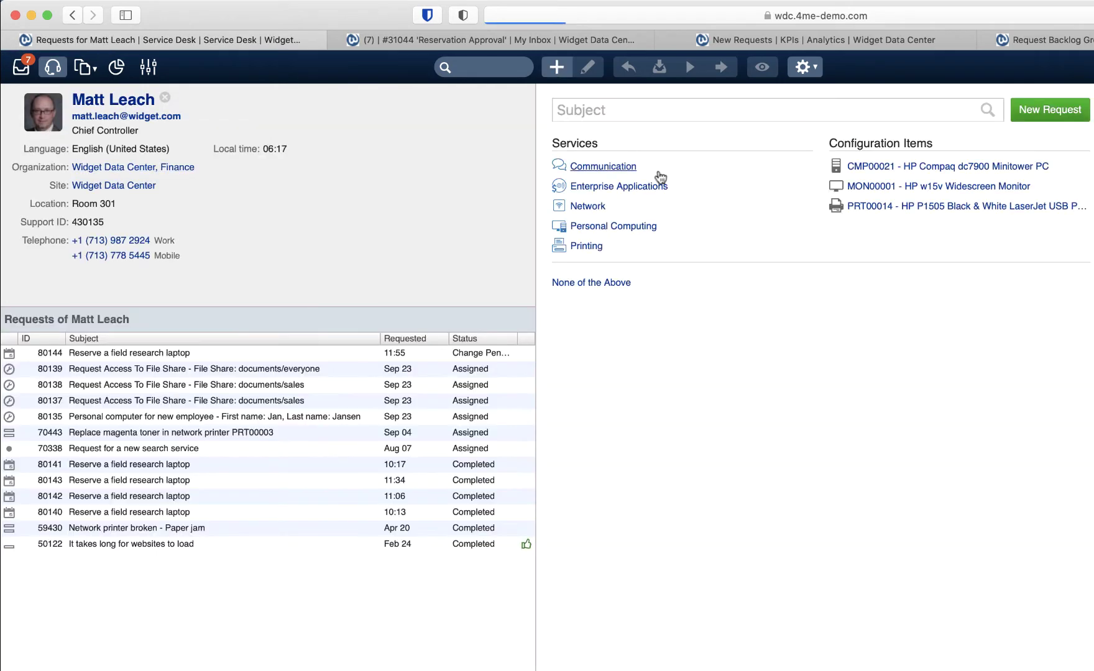
click(616, 225)
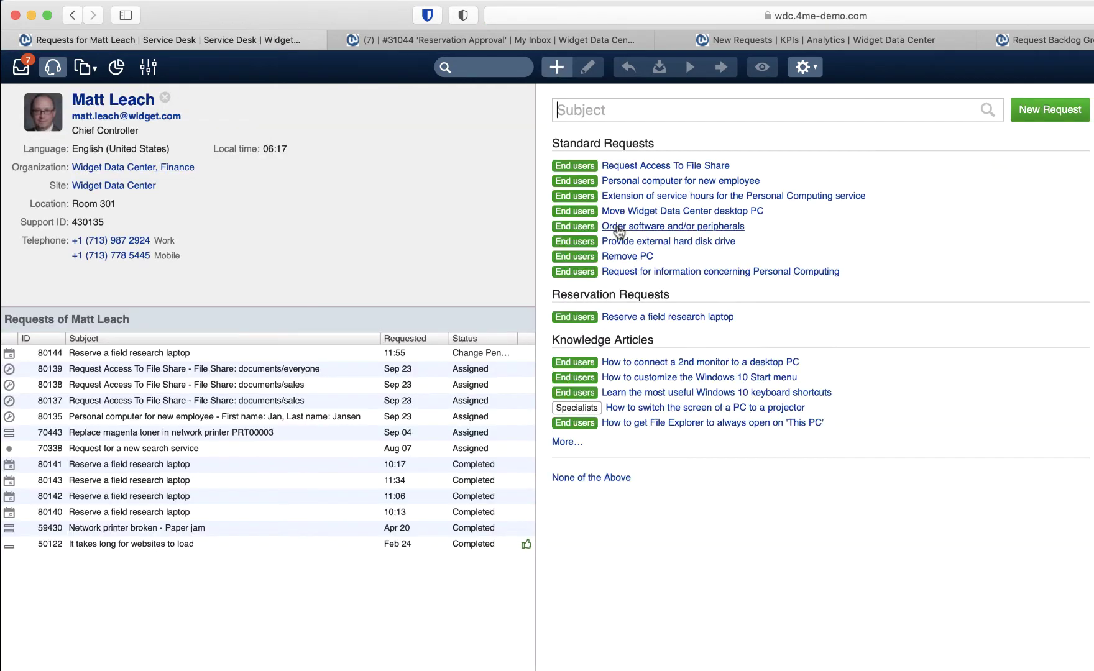
click(657, 318)
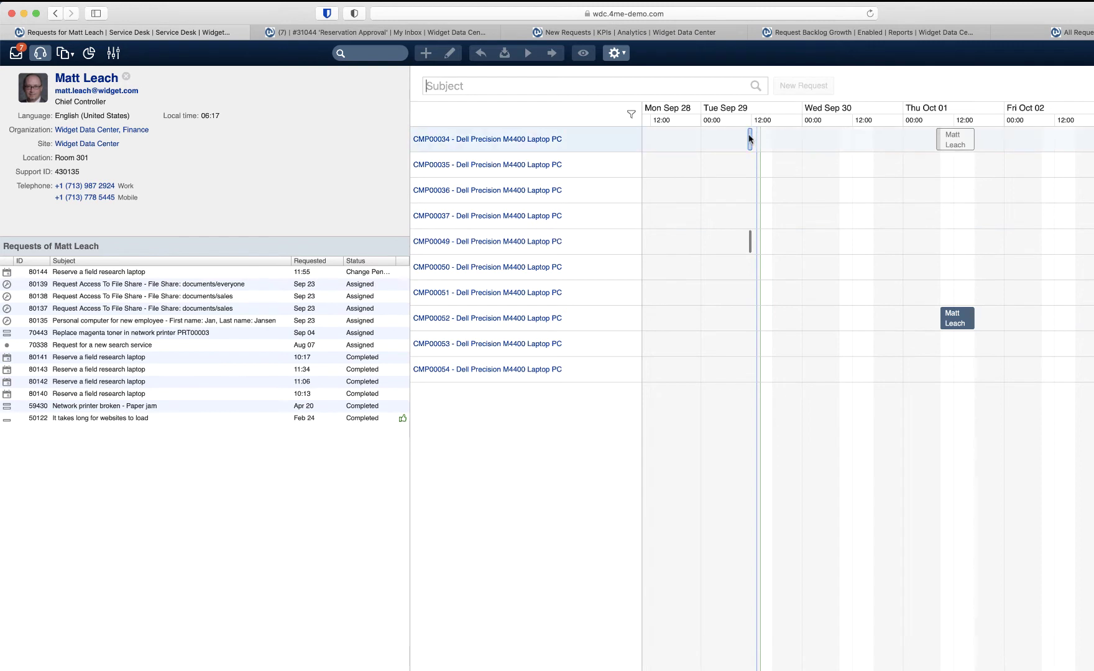
Filter the reservation calendar by site to show only laptops at Widget Data Center
click(633, 113)
click(555, 136)
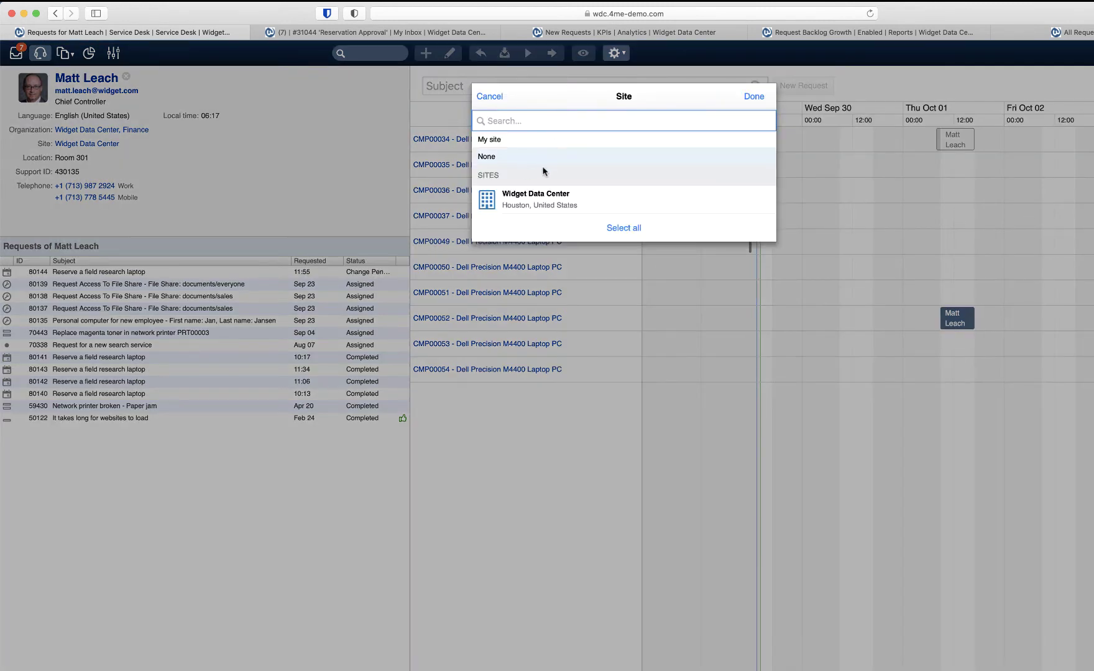
click(526, 198)
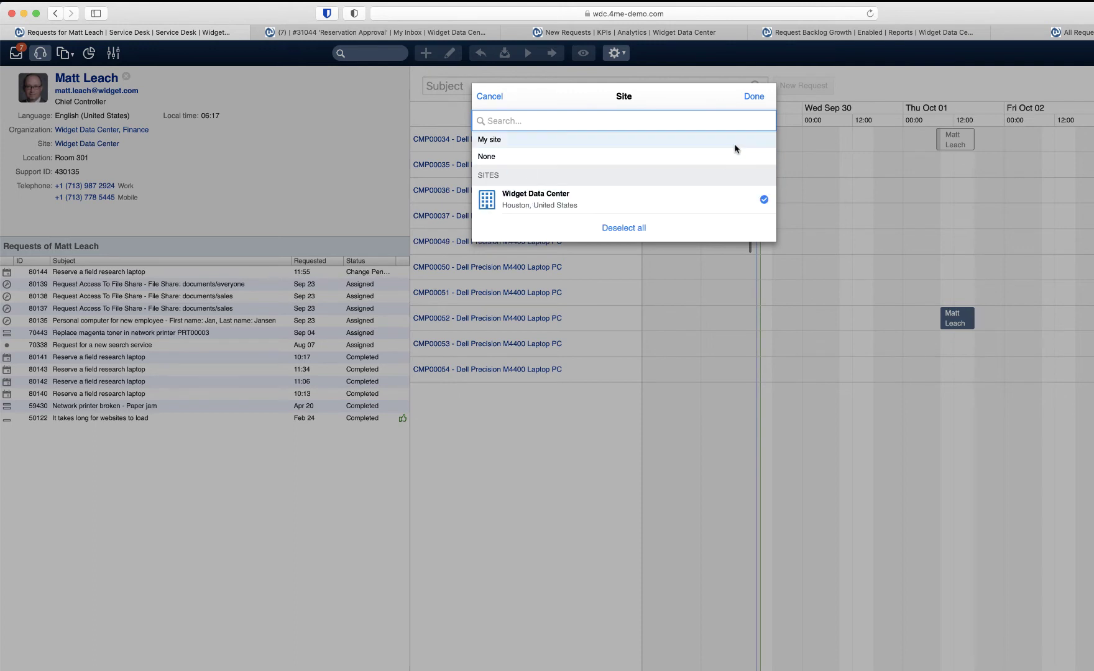
click(752, 100)
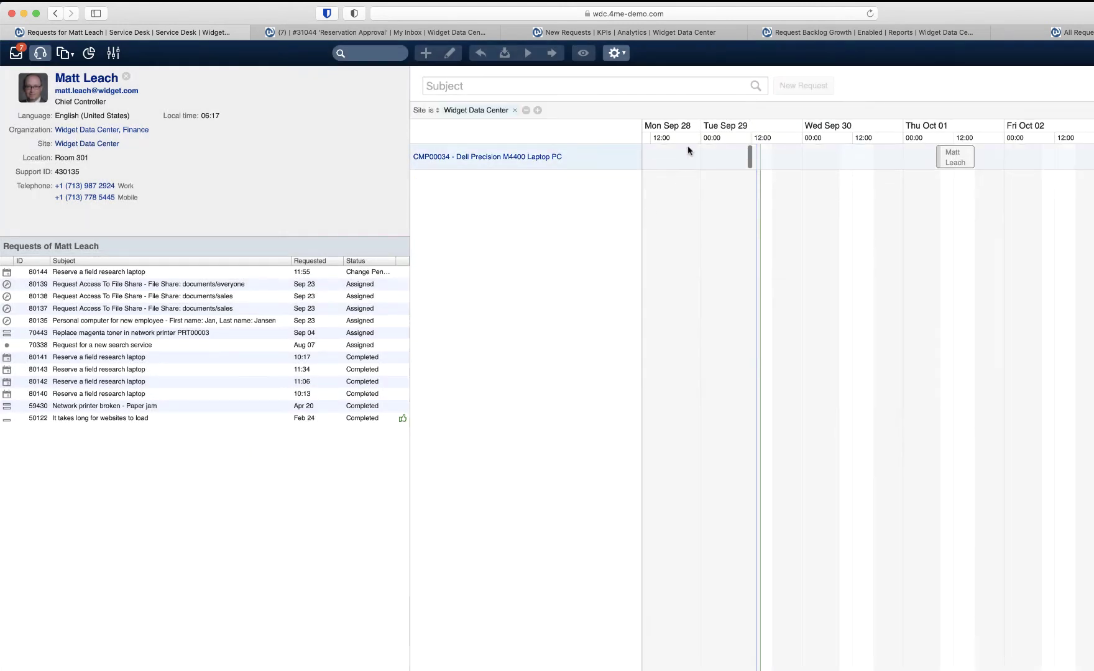
Place a one-hour reservation for laptop CMP00034 on Wed, Sep 30 from 16:00 to 17:00 and continue to its request form
scroll(953, 156, up, 5)
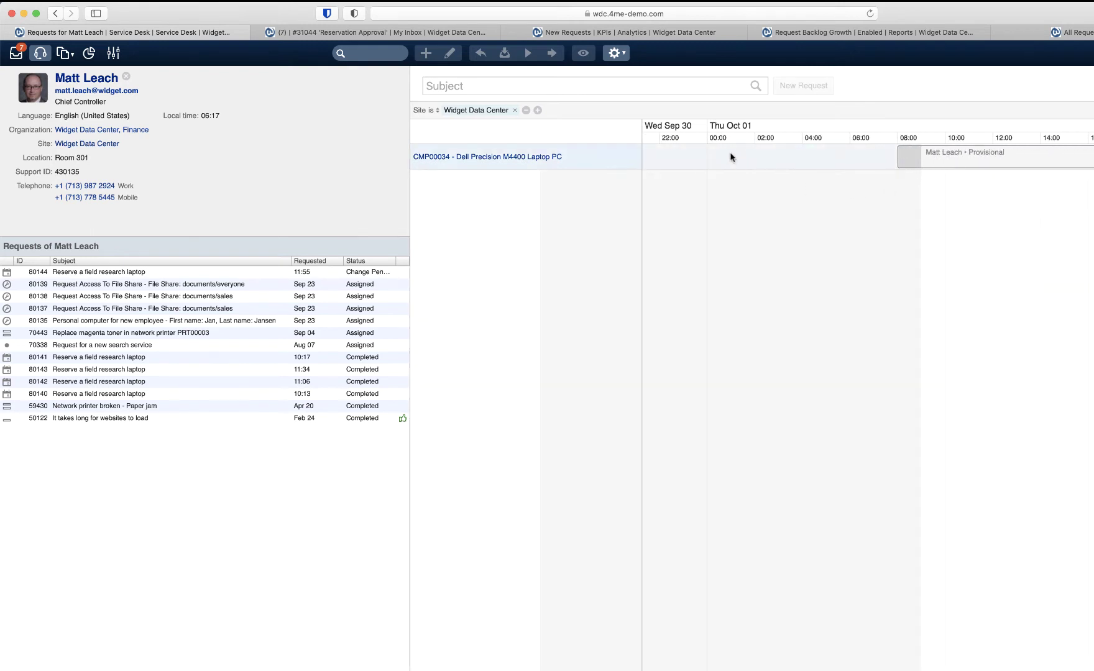
click(773, 158)
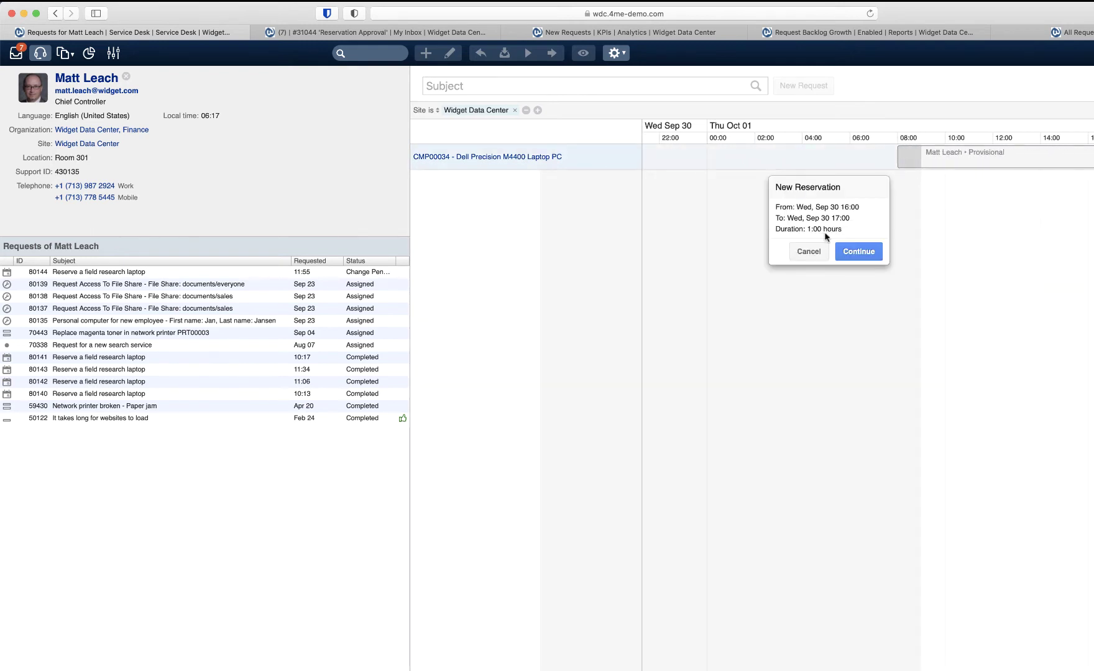
click(853, 251)
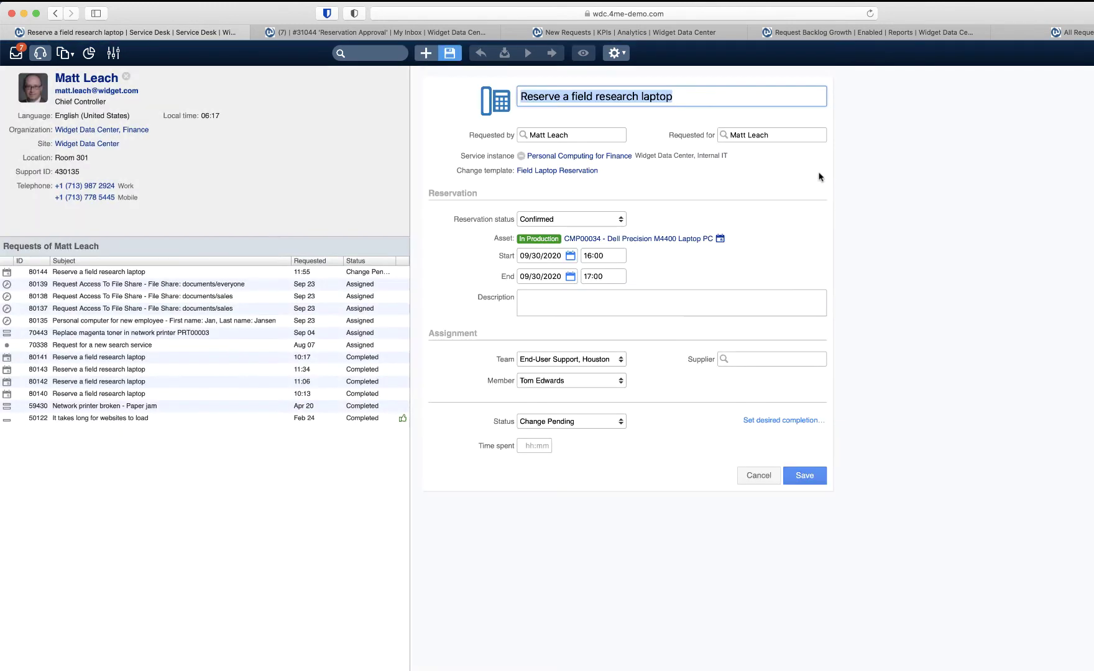
Set the reservation for CMP00034 on 09/30/2020 to run from 13:00 to 14:00 and save the request
click(589, 278)
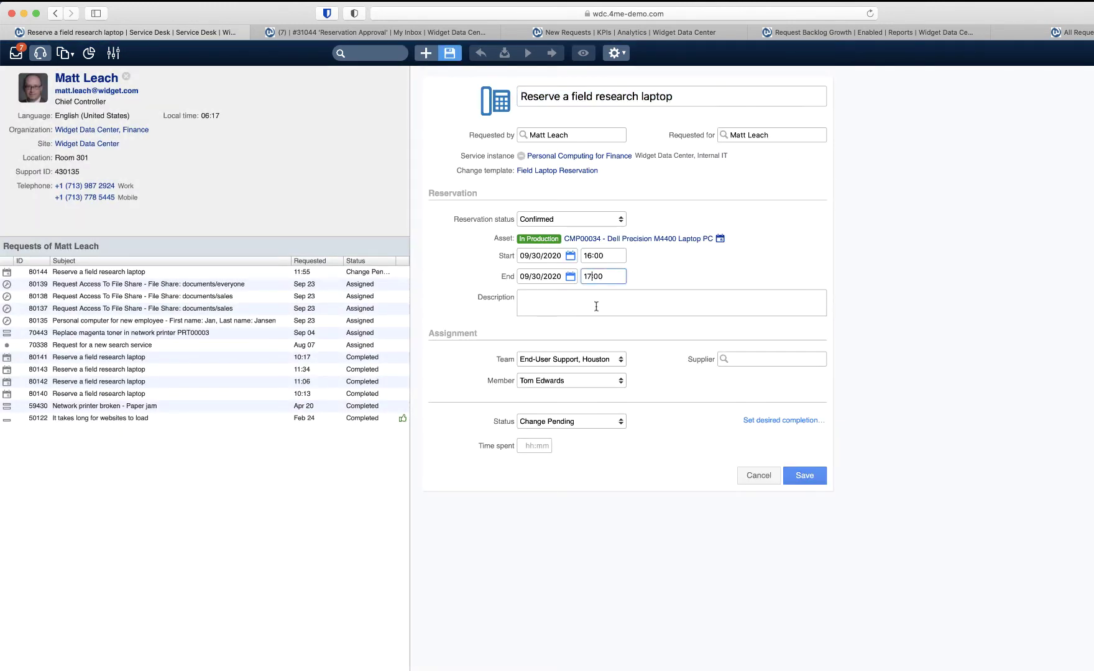
click(590, 256)
key(BackSpace)
text(3)
click(793, 475)
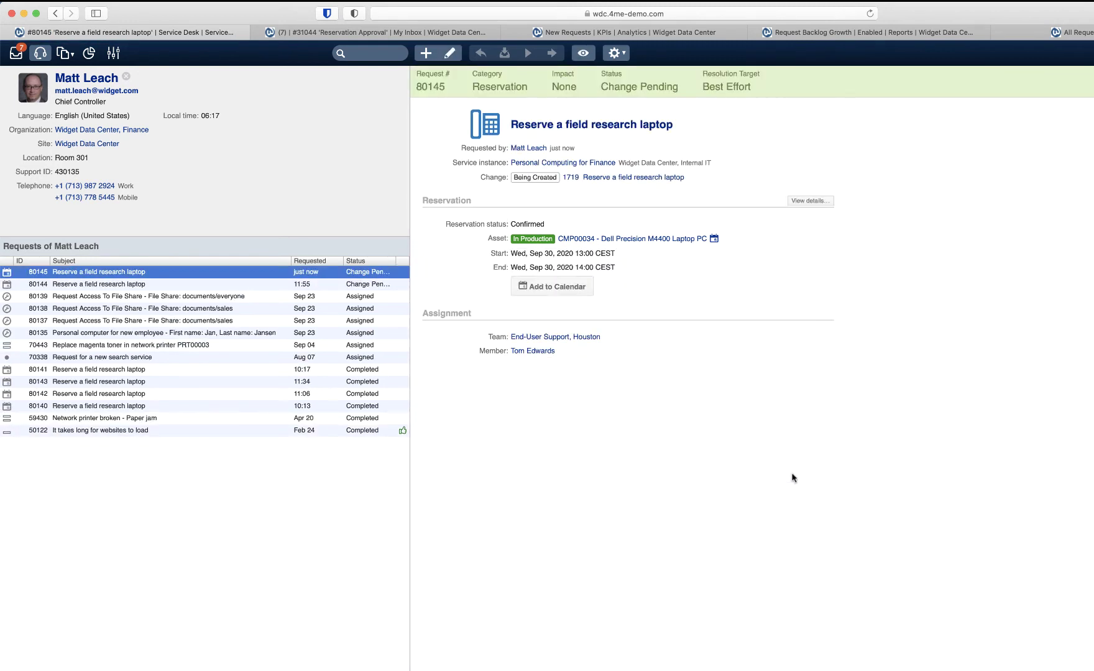
Draw a reservation for laptop CMP00053 on Thu, Oct 01 from 09:30 to 10:30 and extend its end time
click(542, 150)
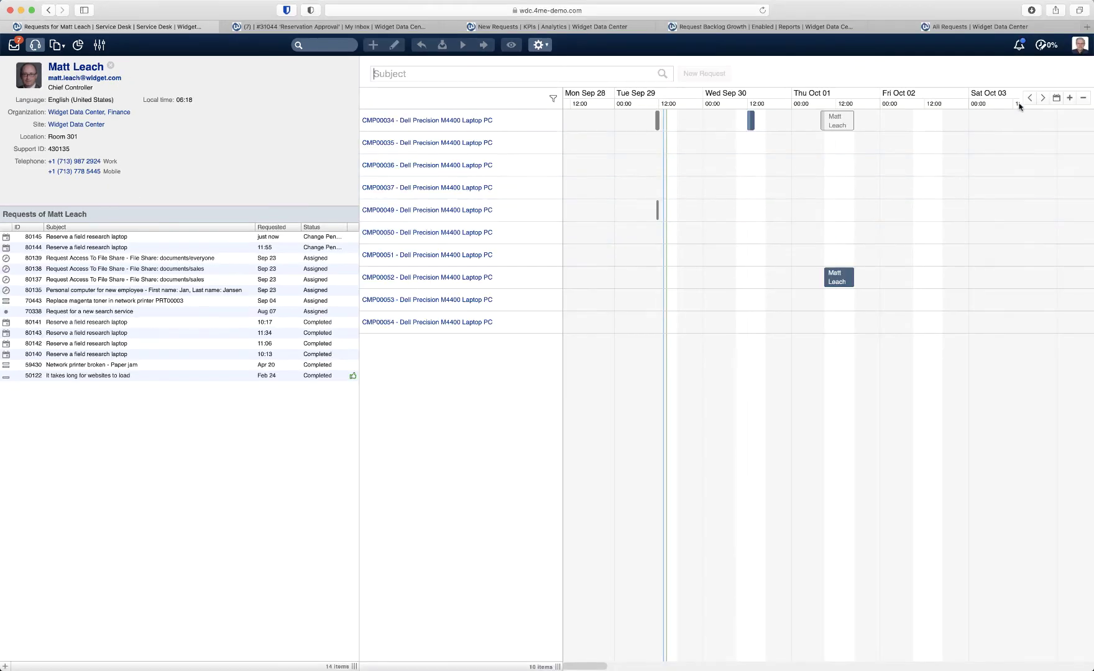
click(1070, 99)
click(1070, 98)
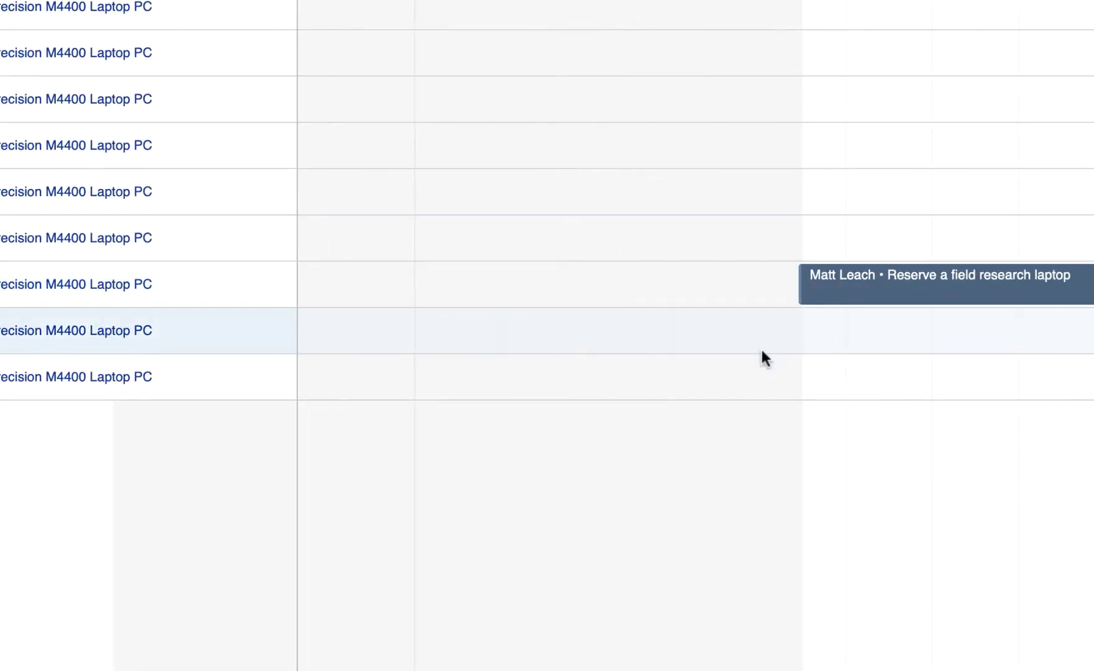
drag(791, 338, 844, 337)
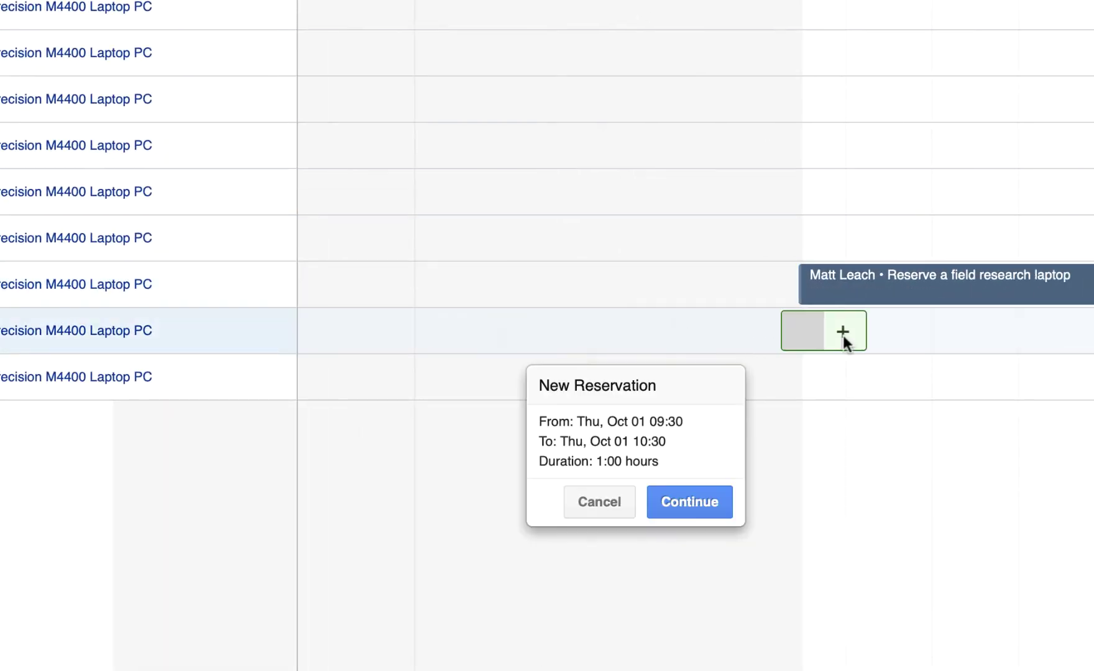
drag(867, 330, 1005, 329)
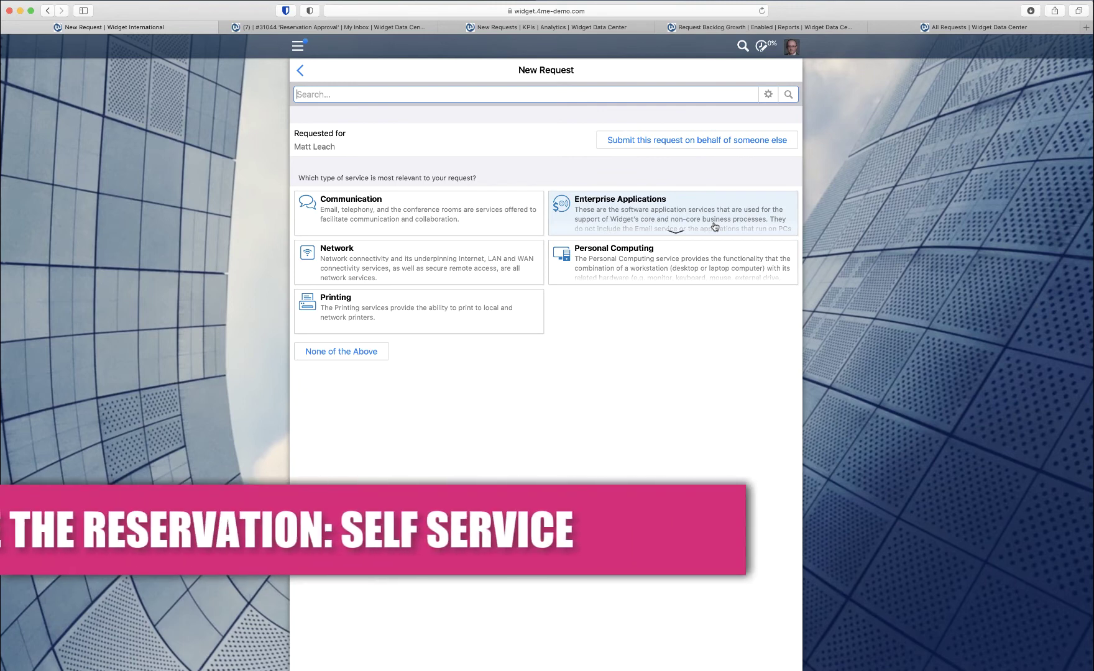
In self service, start a "Reserve a field research laptop" request under Personal Computing and reserve CMP00050 for Wed, Sep 30 from 12:30 to 13:30
click(640, 255)
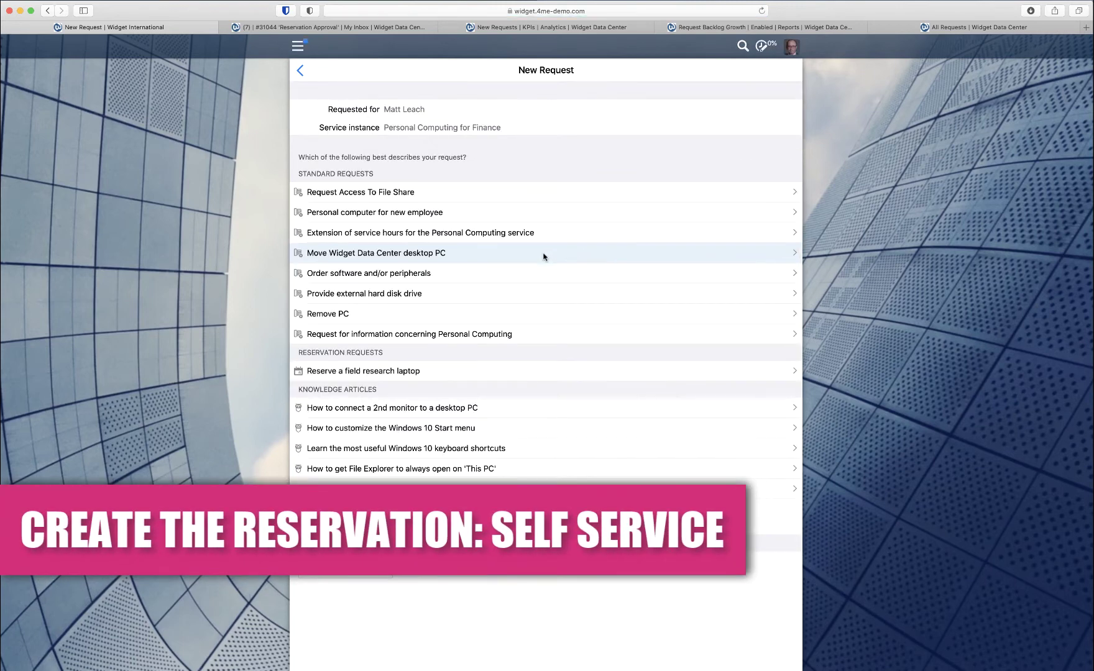
click(381, 372)
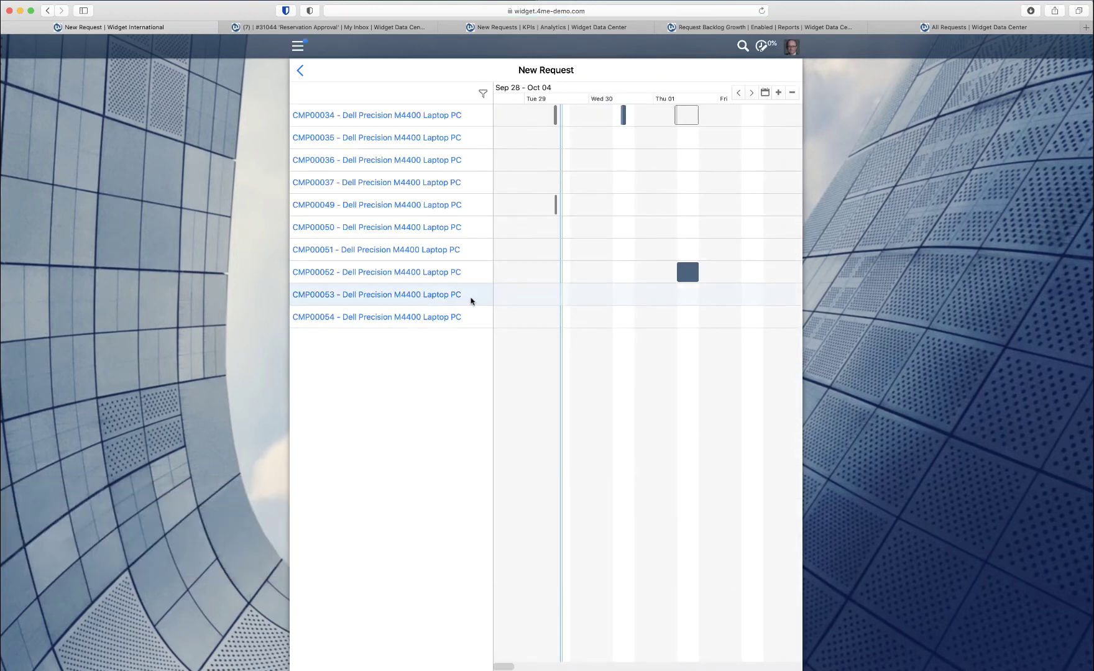
click(779, 92)
click(778, 93)
click(778, 93)
click(778, 93)
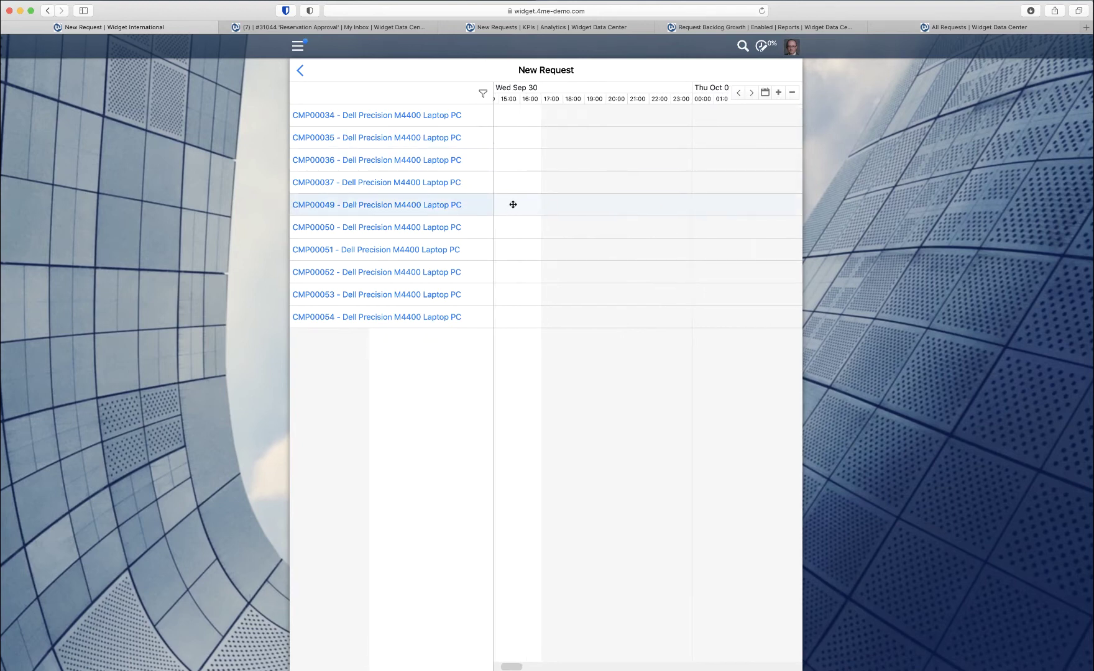
drag(506, 205, 647, 218)
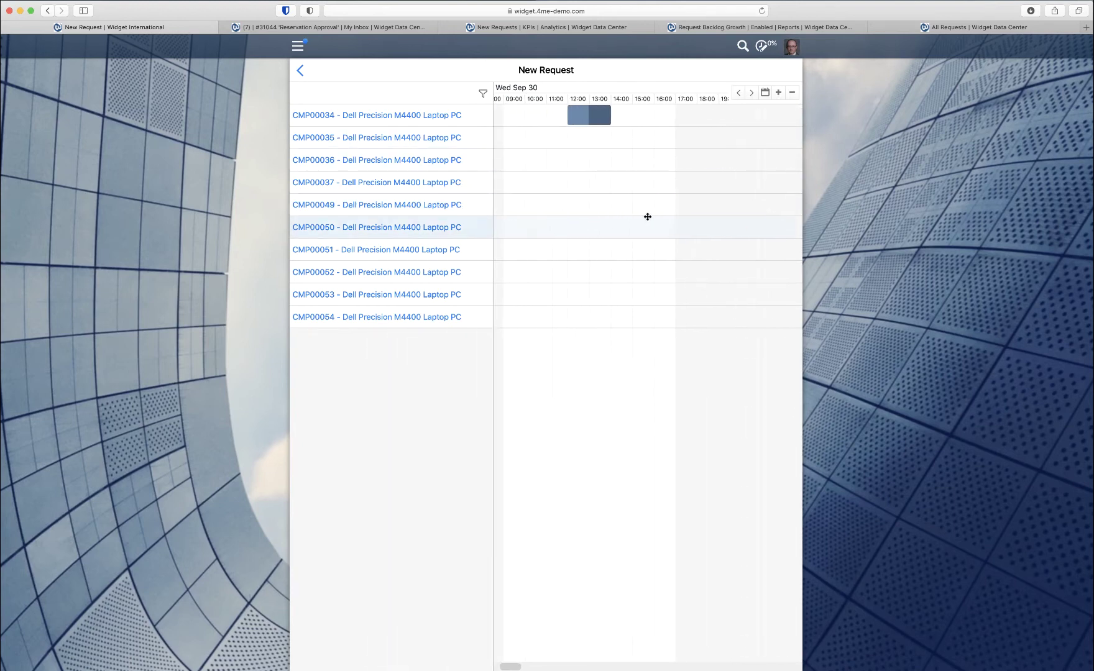
click(591, 228)
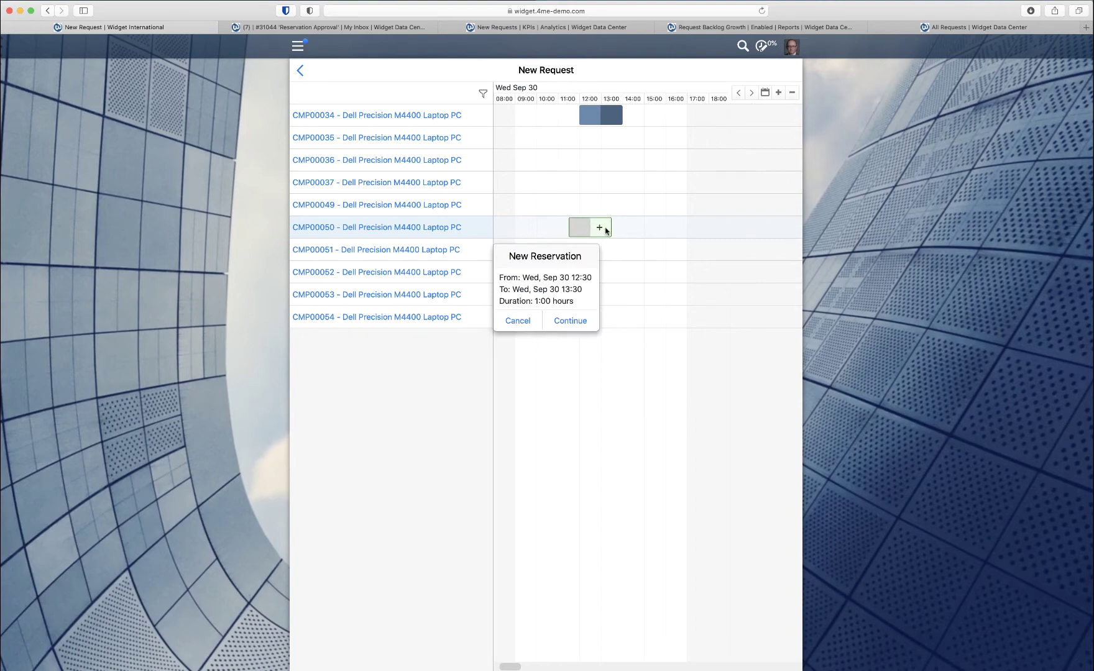
click(575, 319)
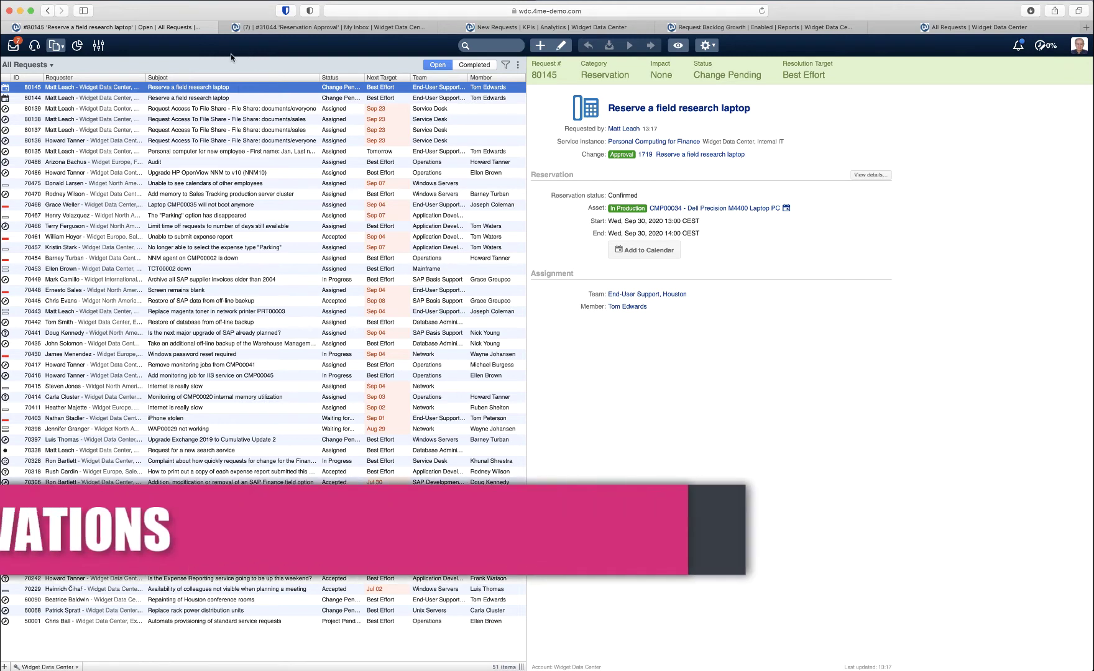
Review the upcoming, active and past entries in the list of all reservations
click(55, 45)
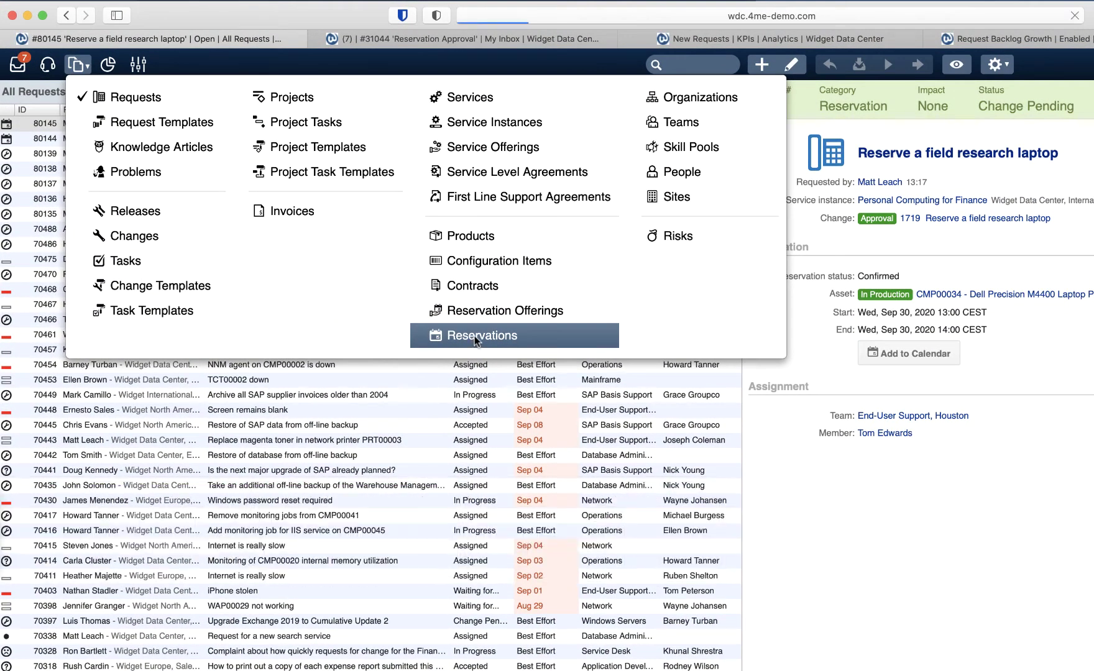
click(475, 336)
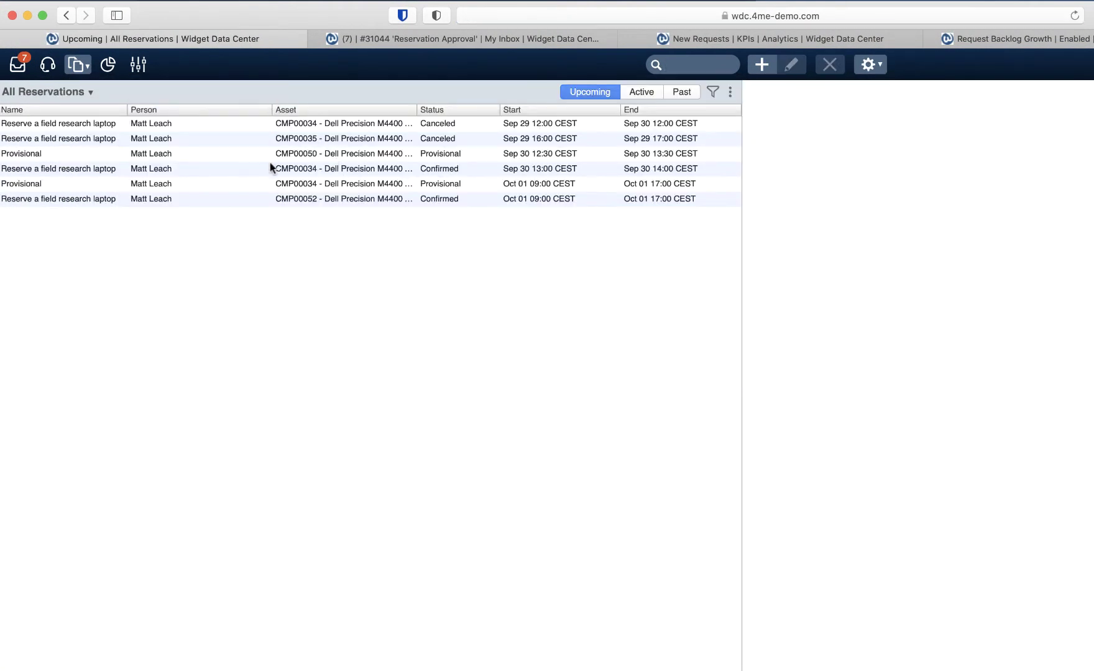
click(642, 92)
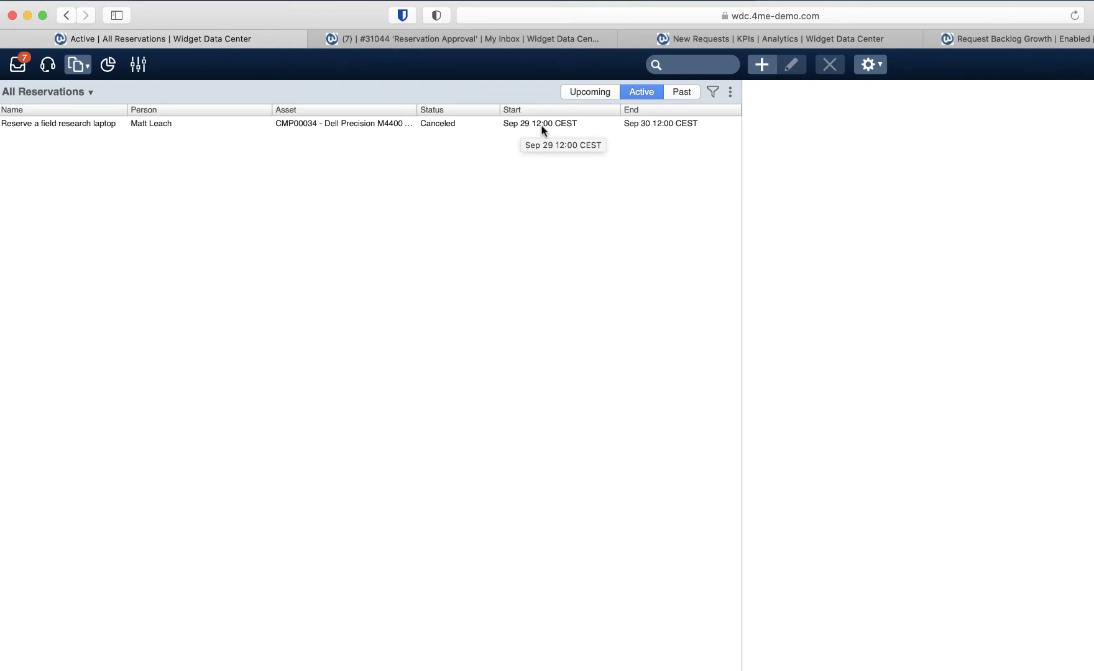
click(681, 92)
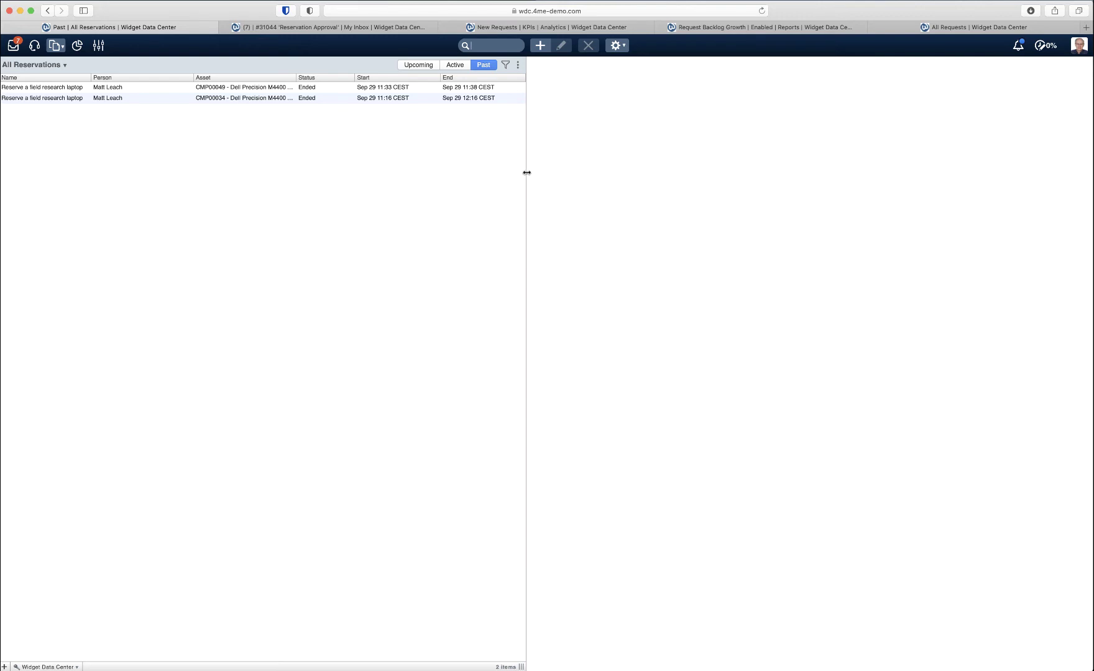
Search the change templates for "res" and examine the task workflow of the Field Laptop Reservation template
click(59, 48)
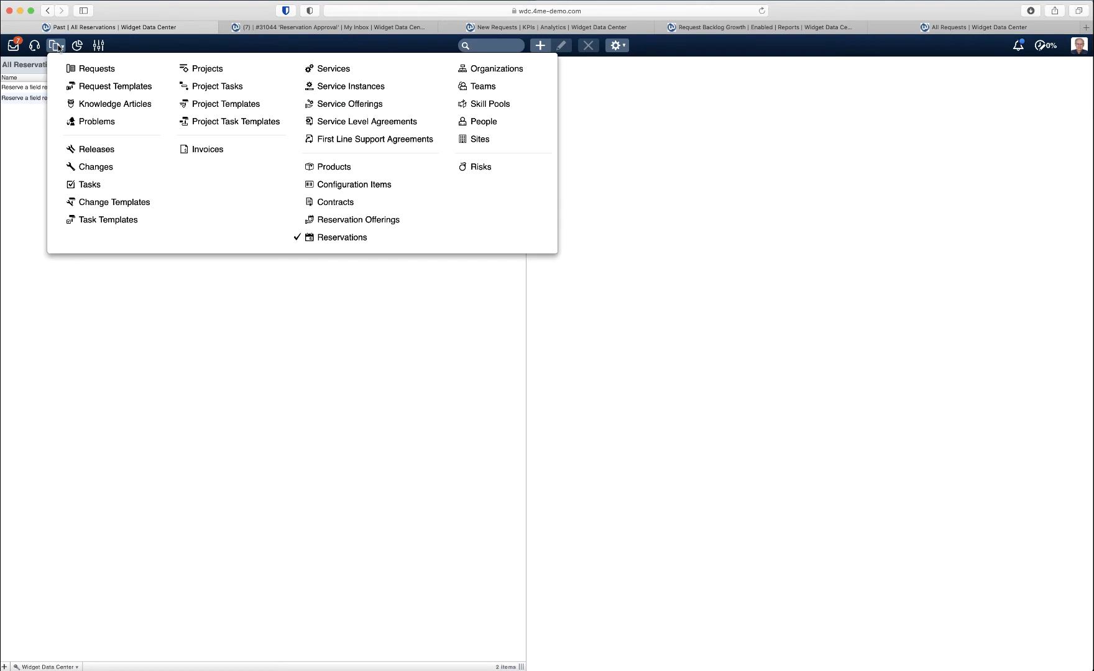
click(112, 202)
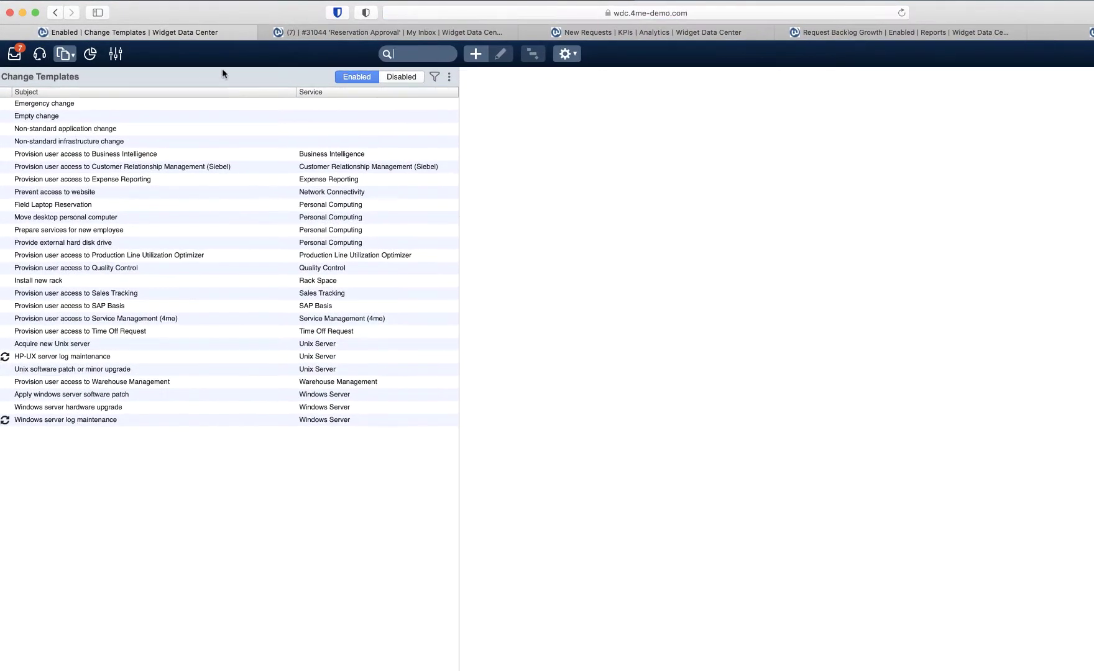
text(res)
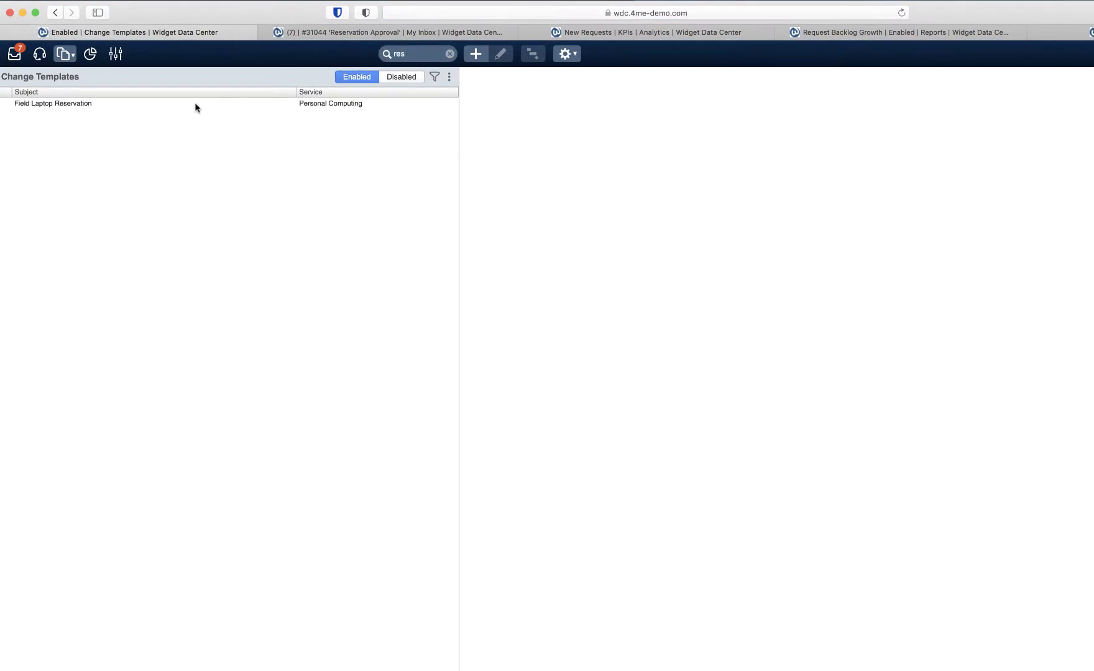
click(83, 103)
click(533, 54)
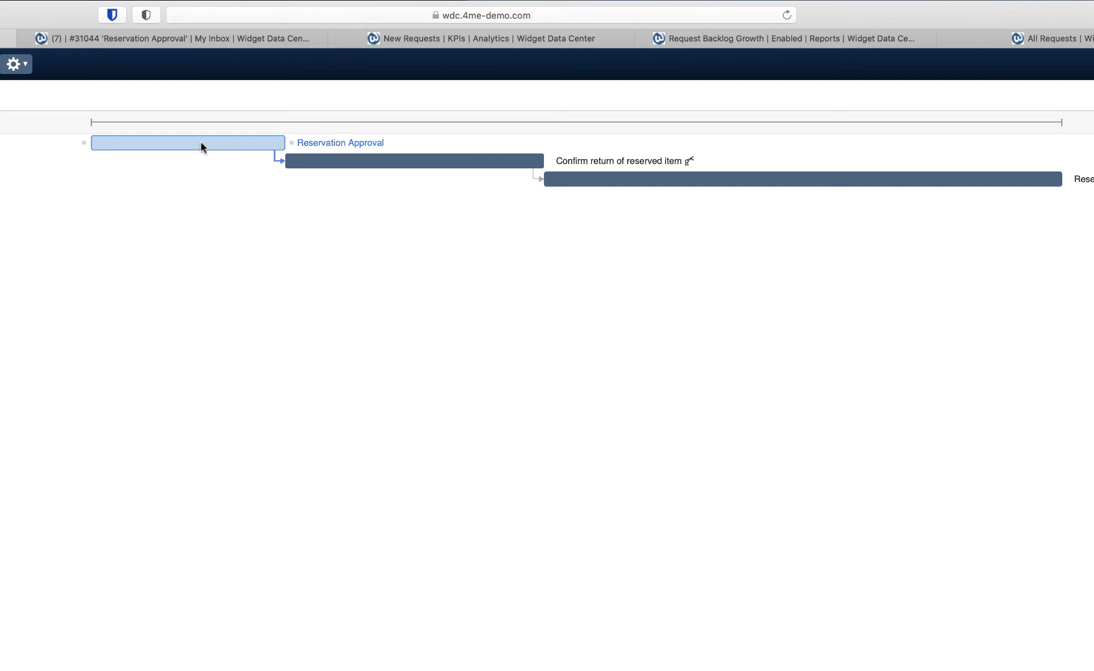
mouse_move(201, 146)
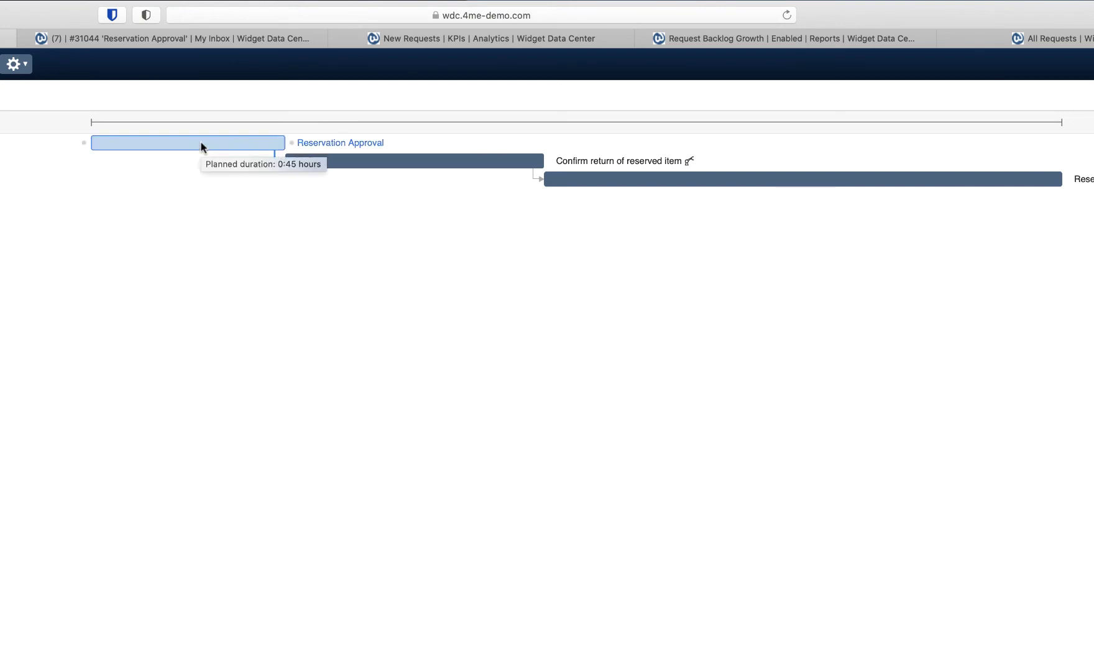
mouse_move(476, 161)
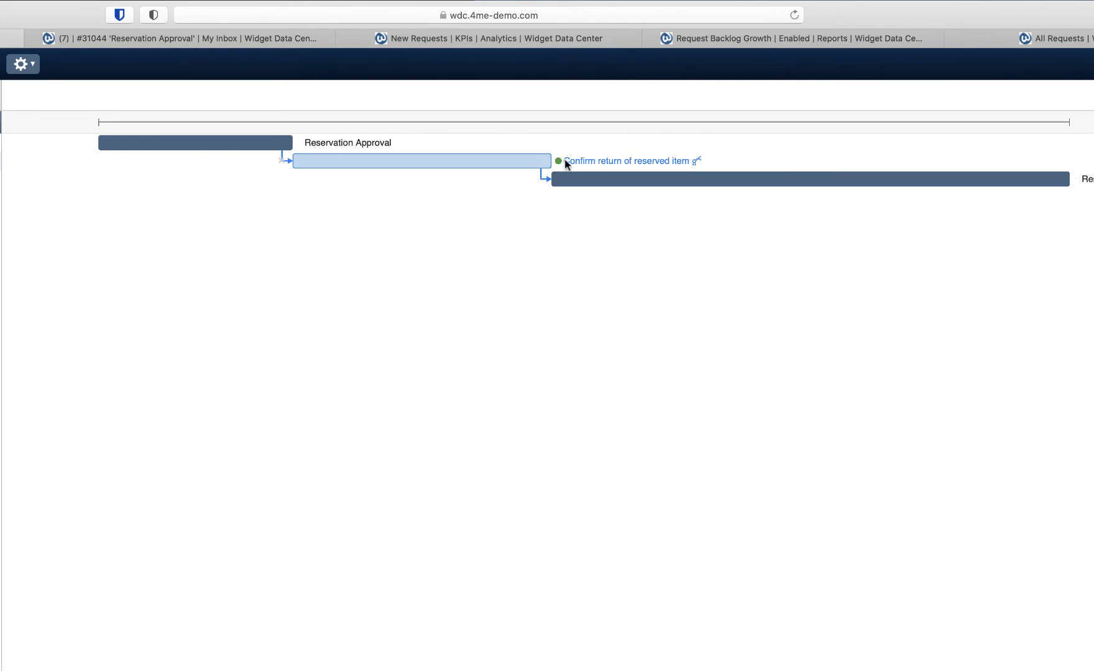
Examine the automation rule of the "Confirm return of reserved item" task, including its expressions, condition and update actions
mouse_move(536, 161)
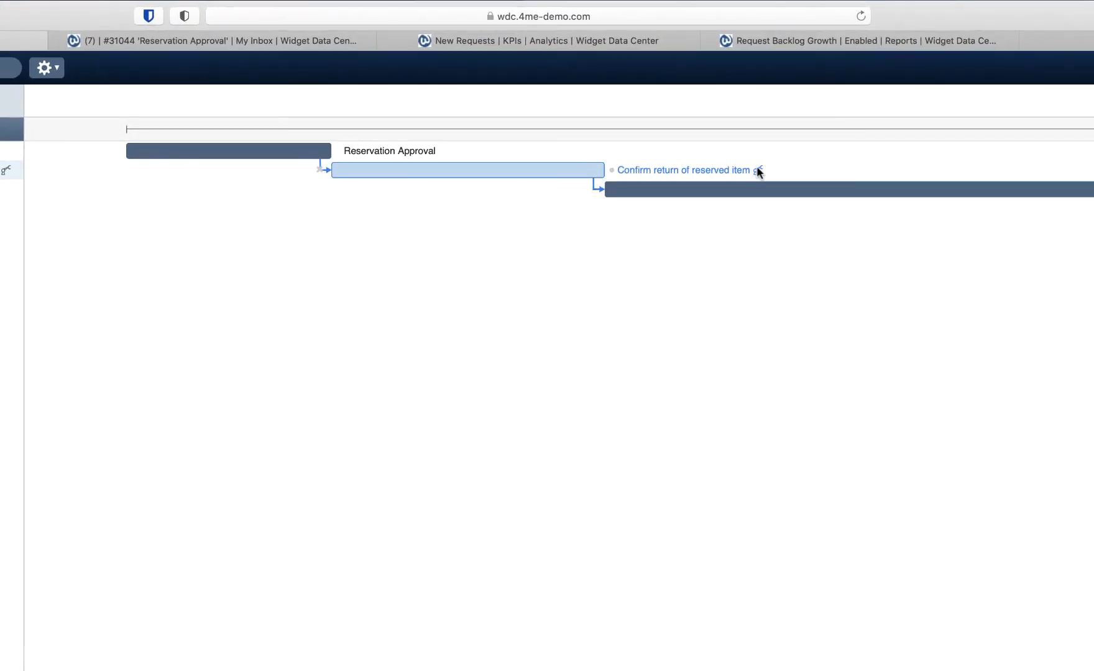
click(758, 171)
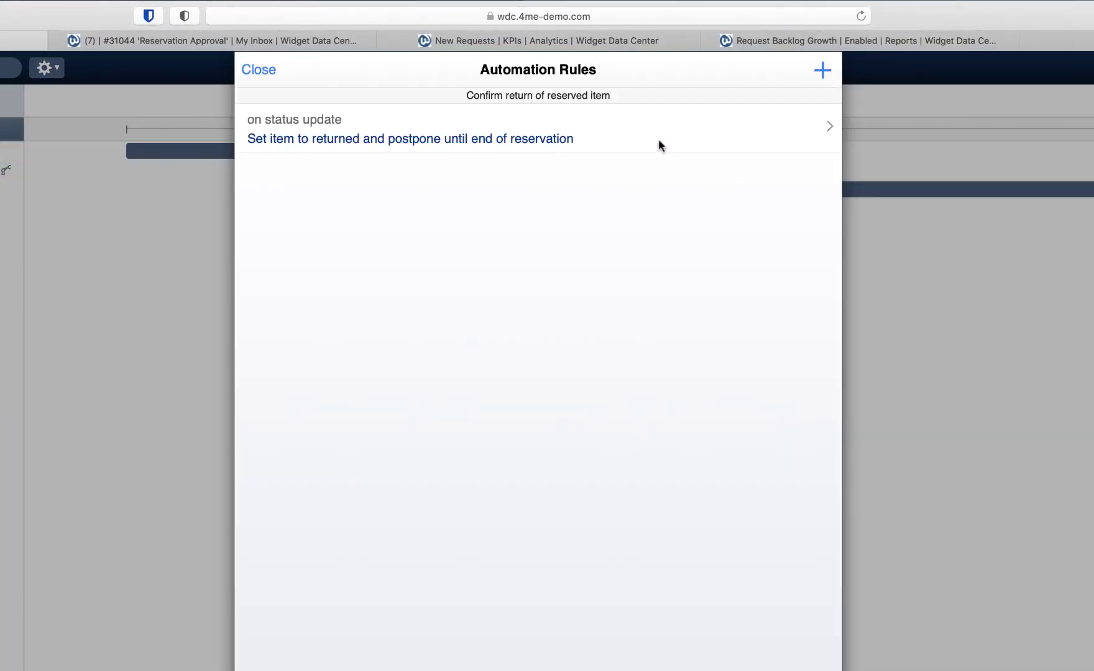
click(830, 126)
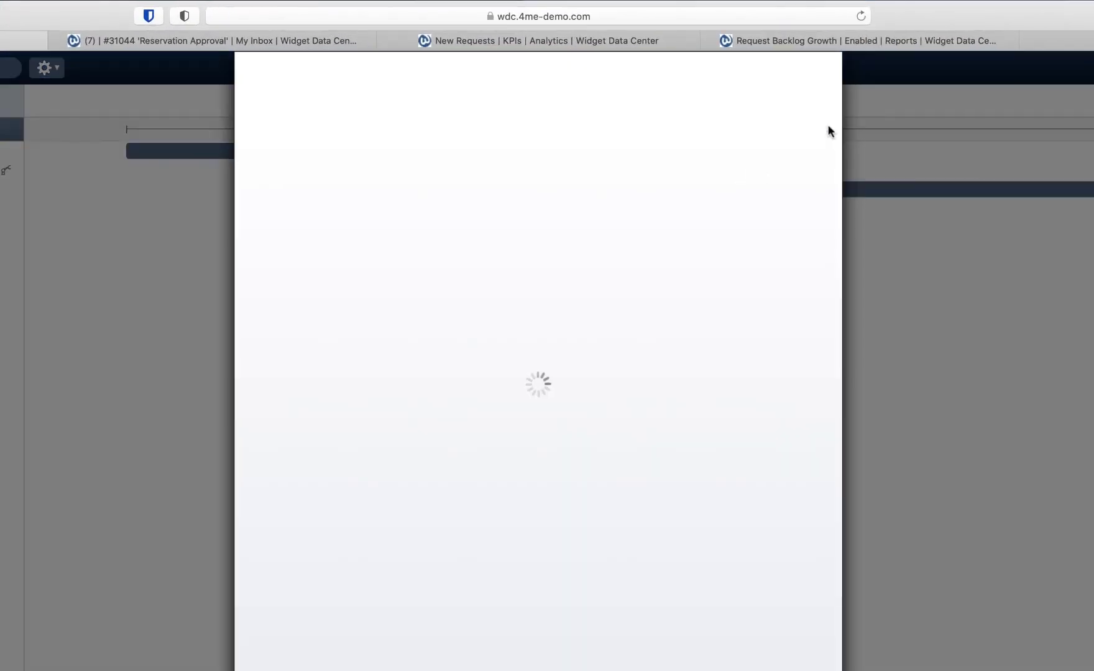
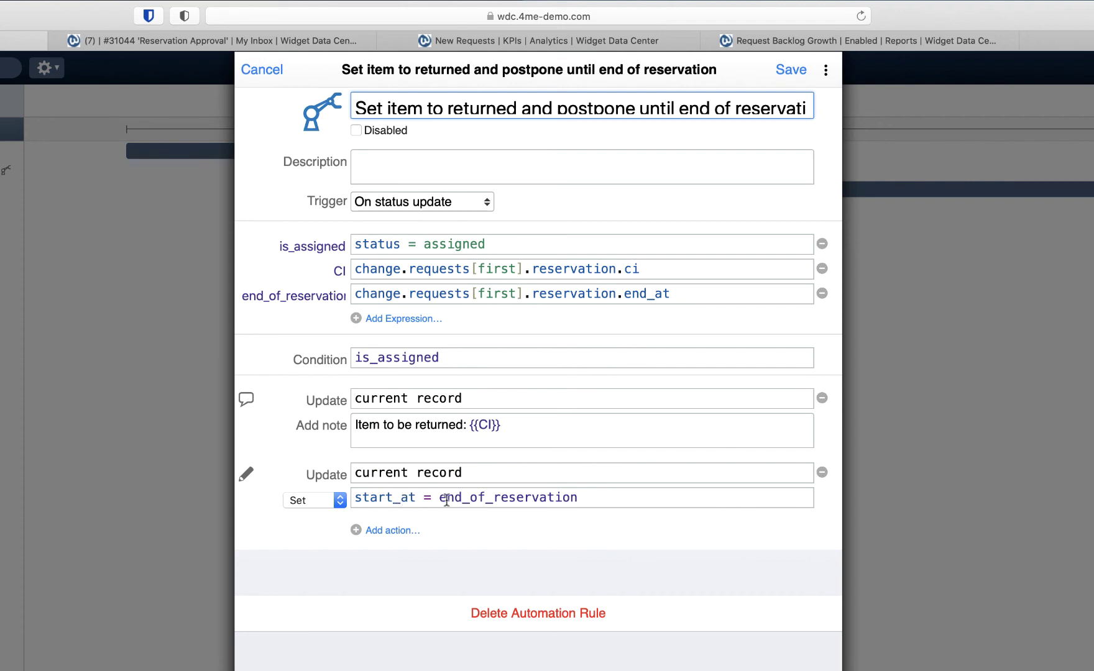
mouse_move(435, 528)
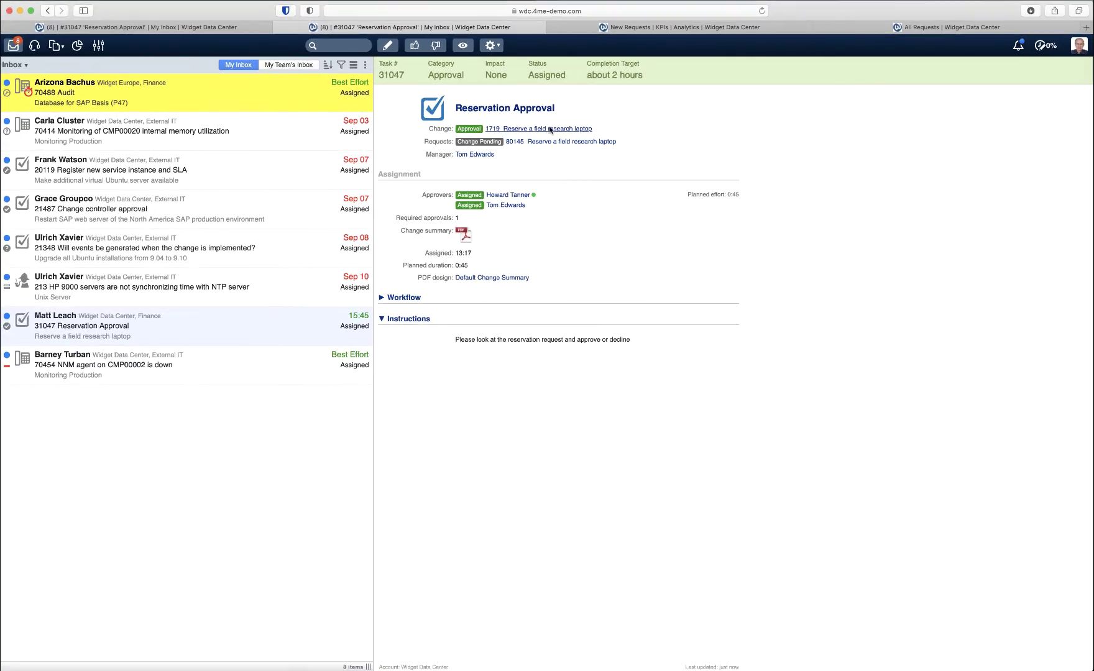
Open the change and request linked to the Reservation Approval task in separate tabs, and approve the task
super+click(550, 130)
super+click(555, 143)
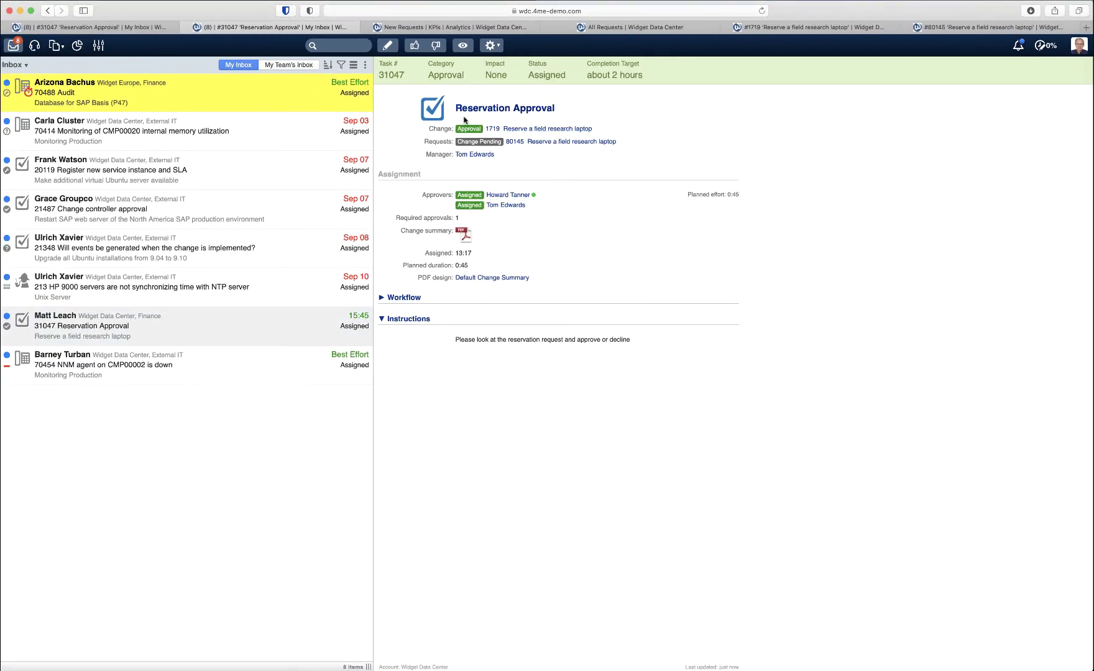
click(416, 46)
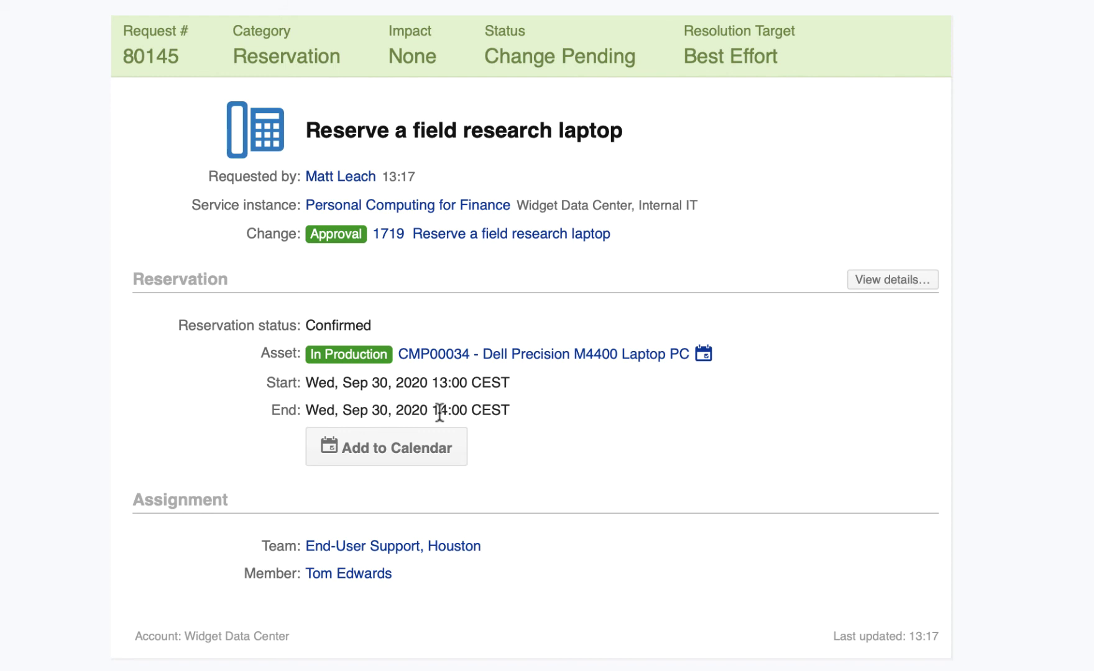
In the laptop reservation change, set the "Reset and clean field laptop" task to Completed and save it
click(772, 31)
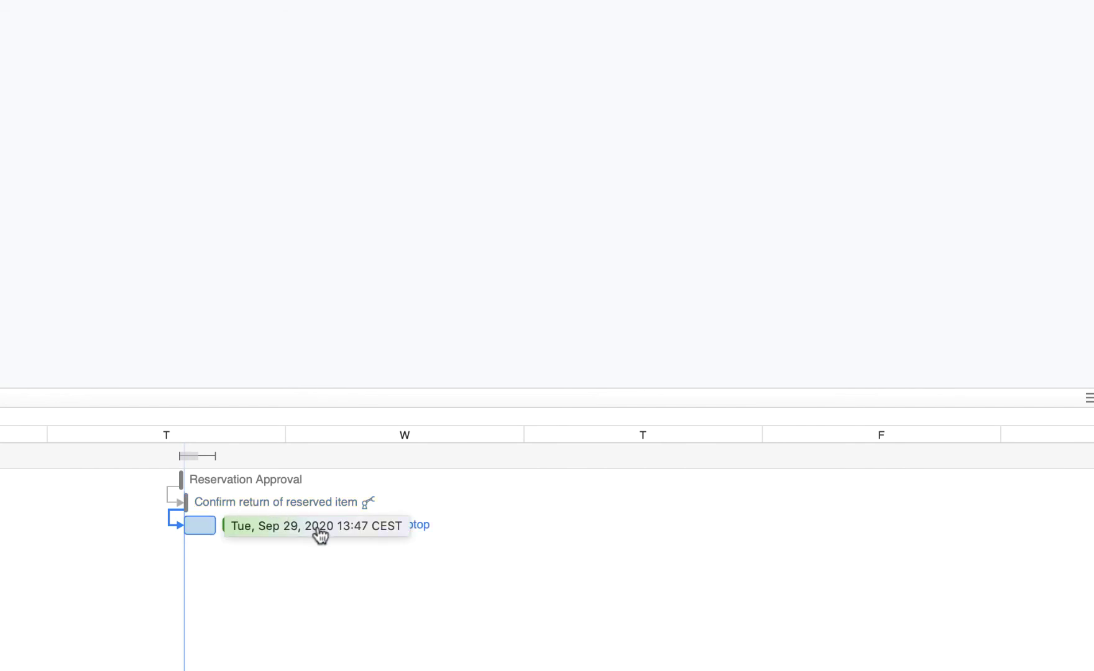
mouse_move(325, 533)
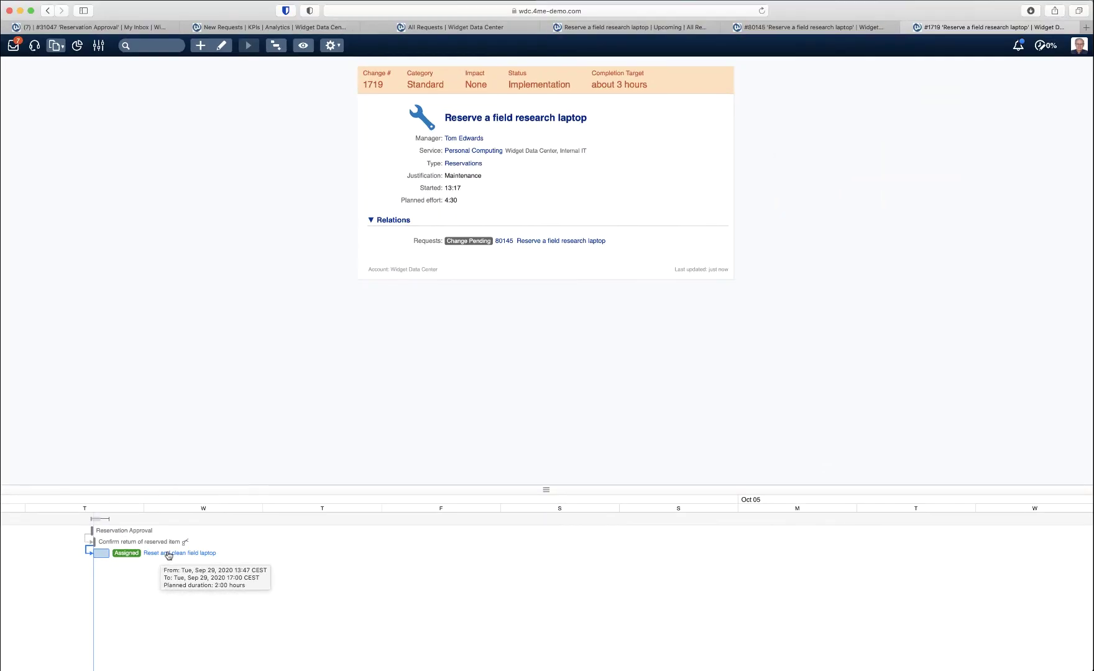
click(168, 554)
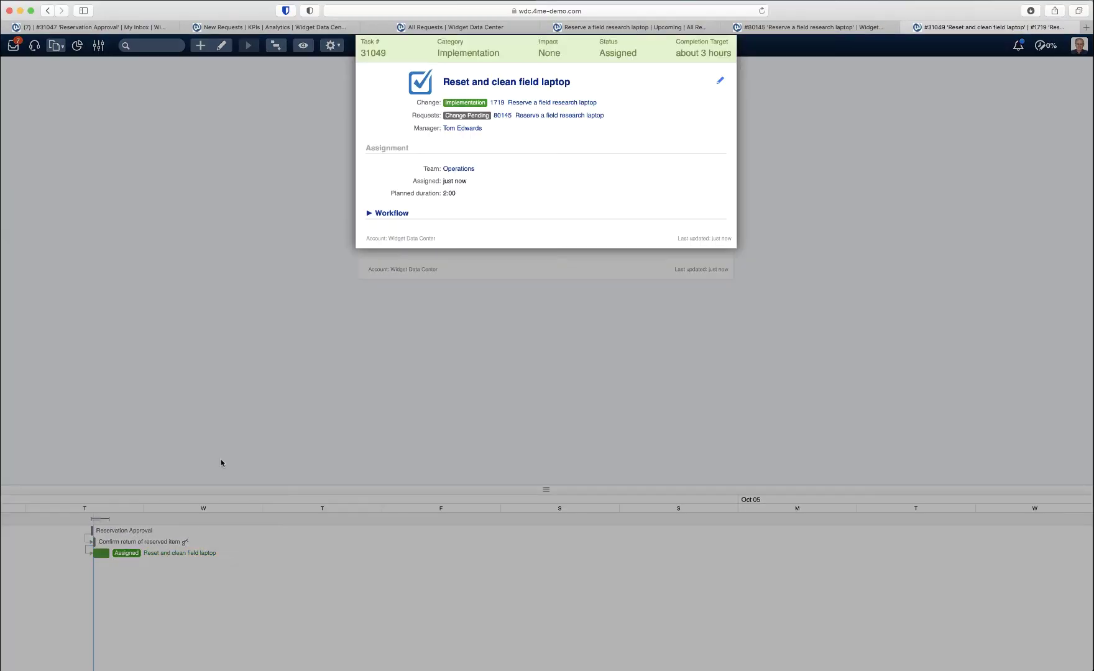
click(720, 80)
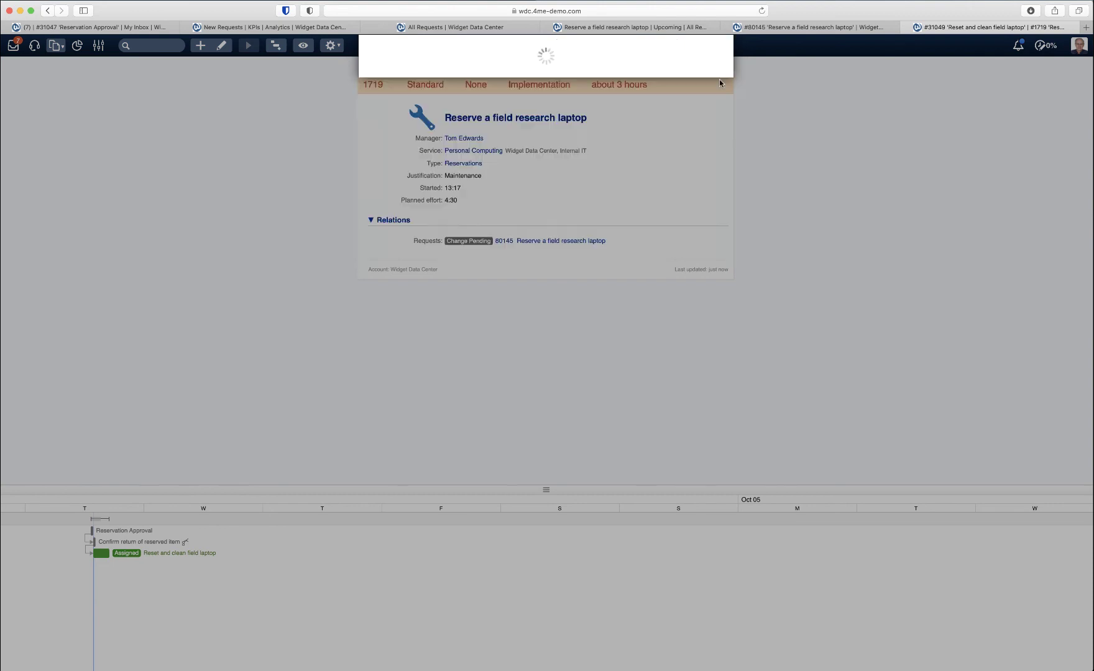
click(503, 281)
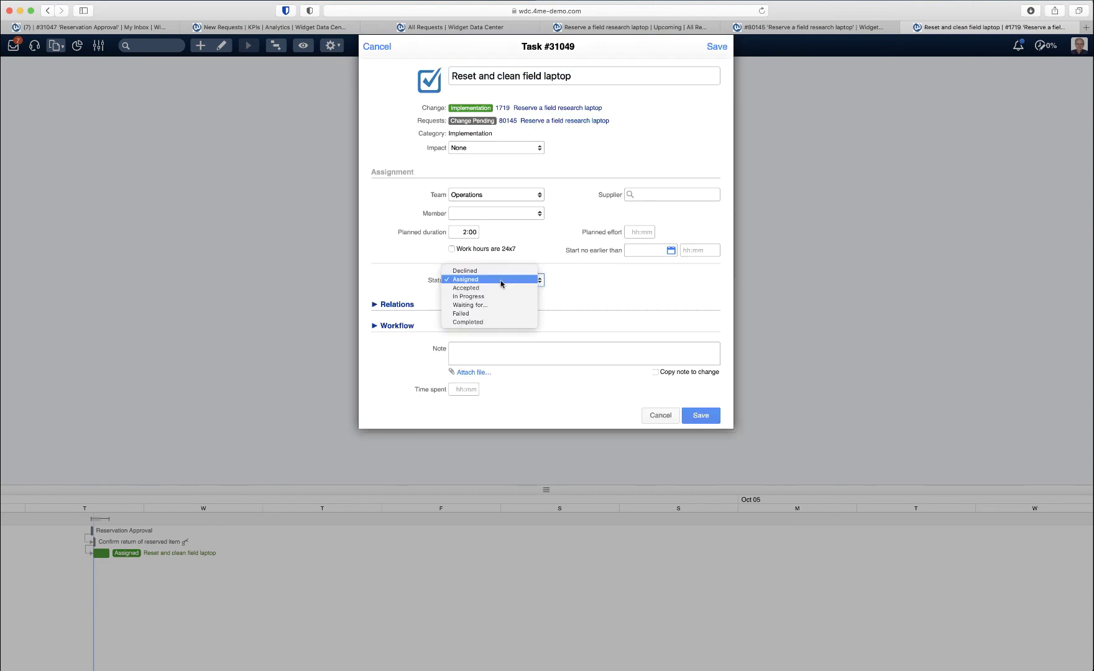
click(489, 322)
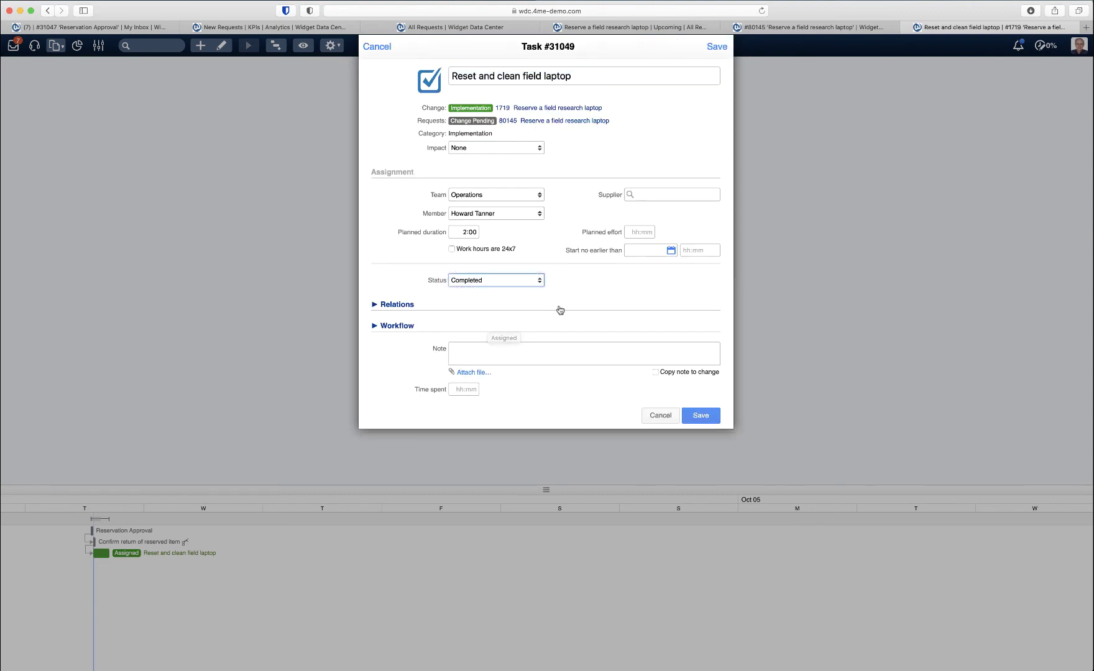
click(705, 421)
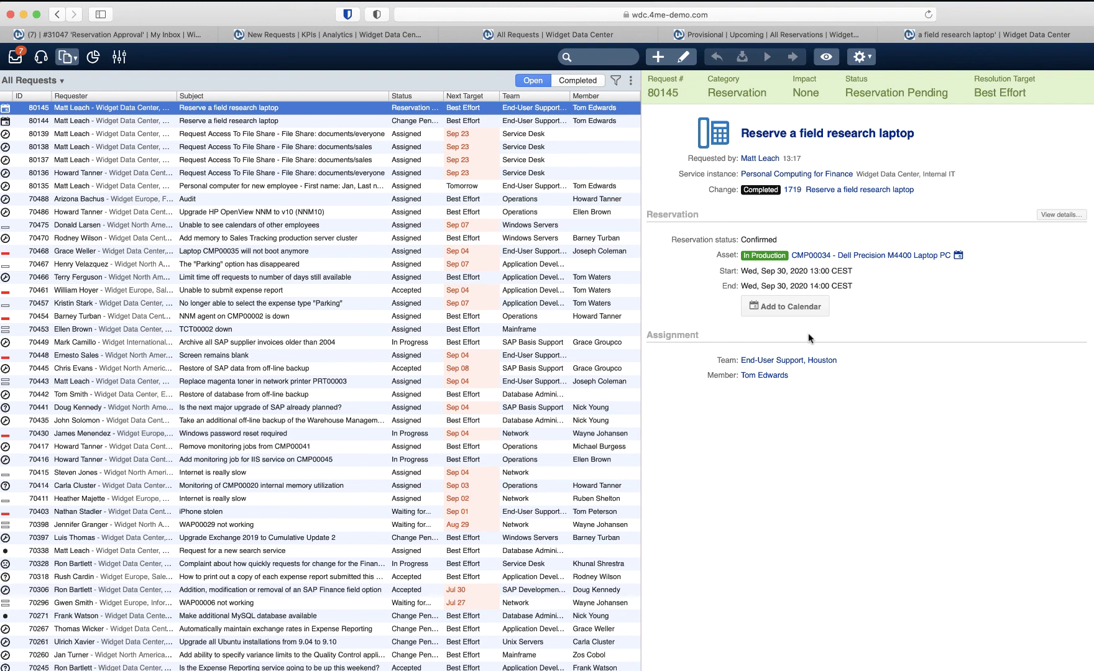
Return to the list of all reservations and check its upcoming and past entries
click(65, 56)
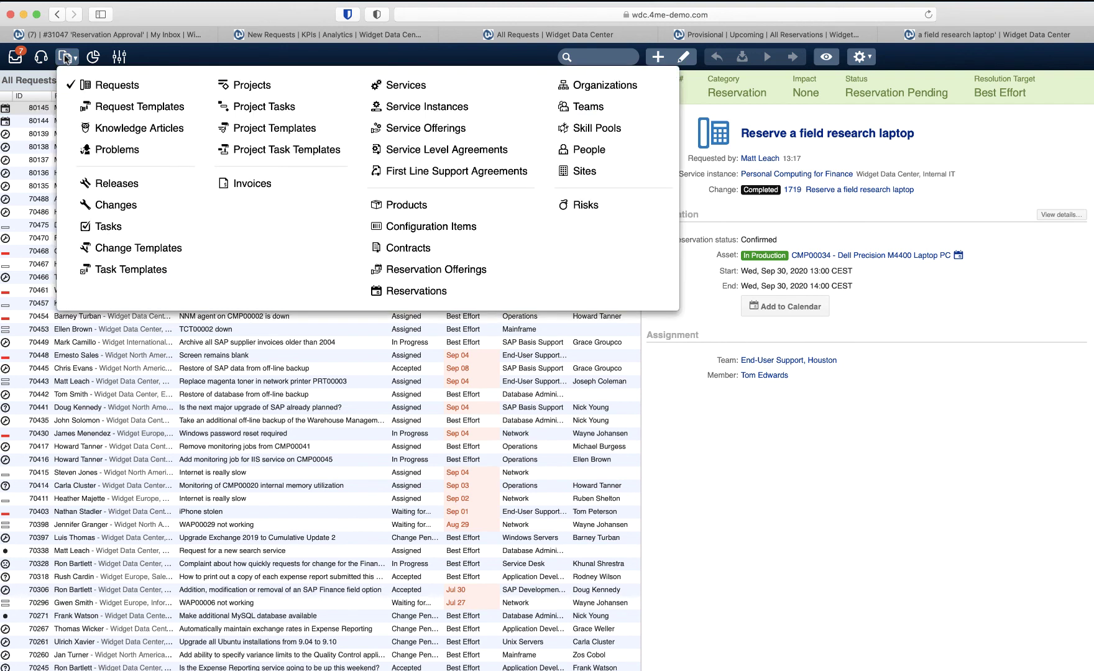
click(401, 295)
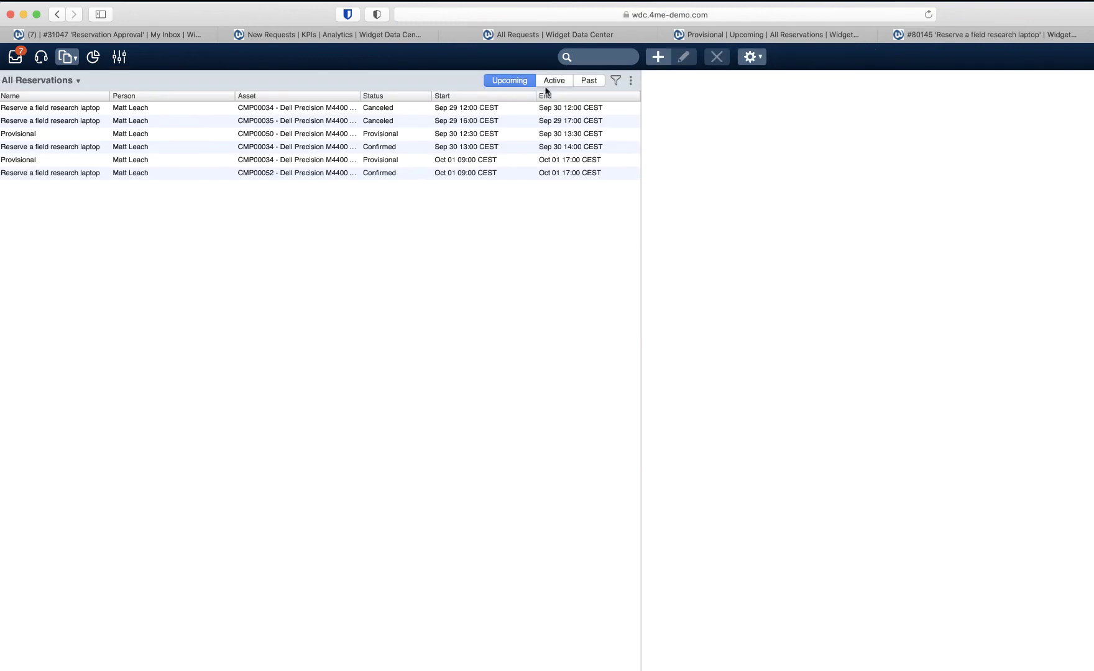
click(591, 81)
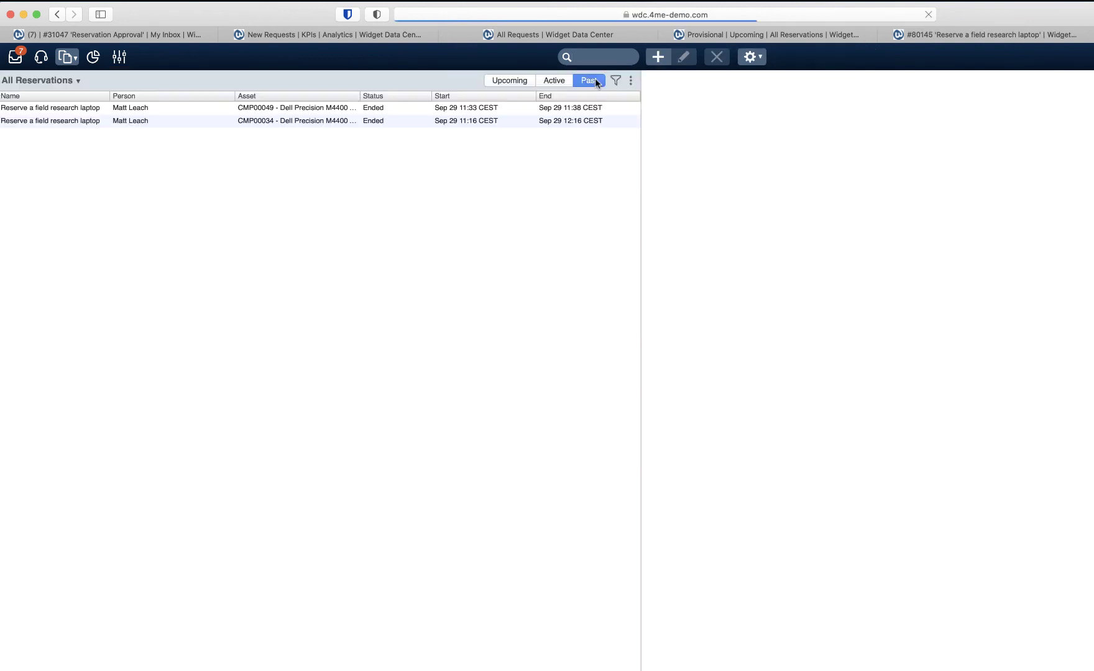